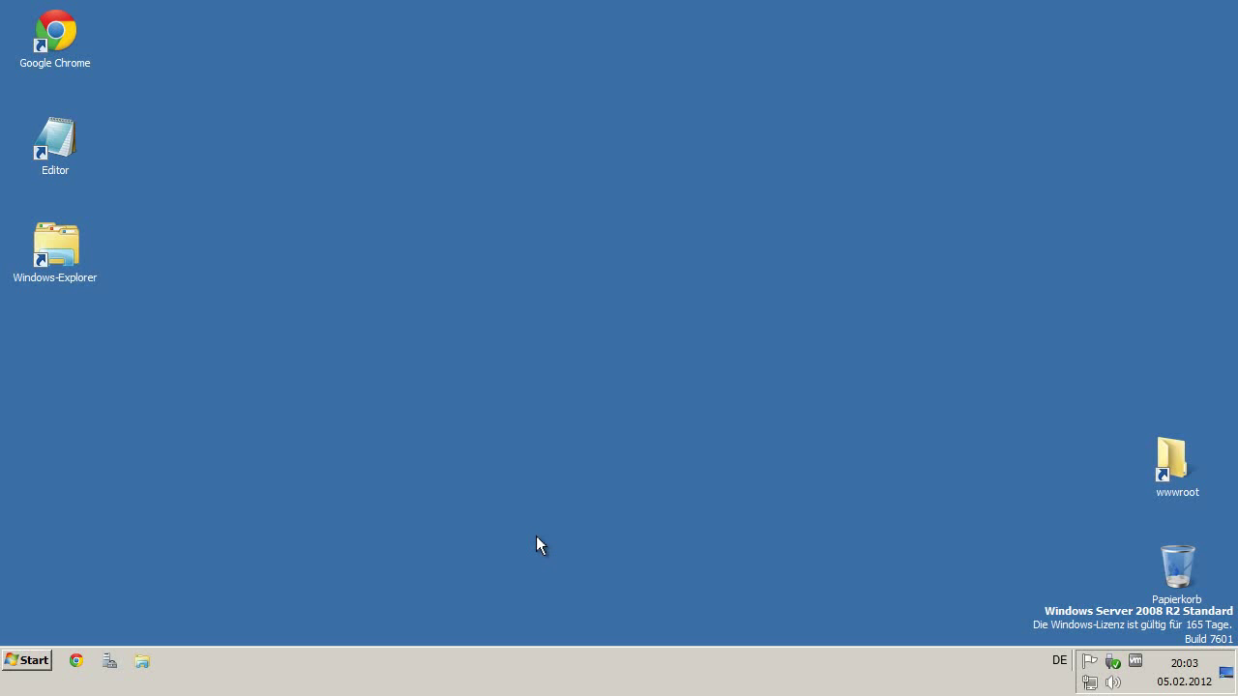
Switch to Google Chrome and open the website filezilla-project.org.
left_click(77, 661)
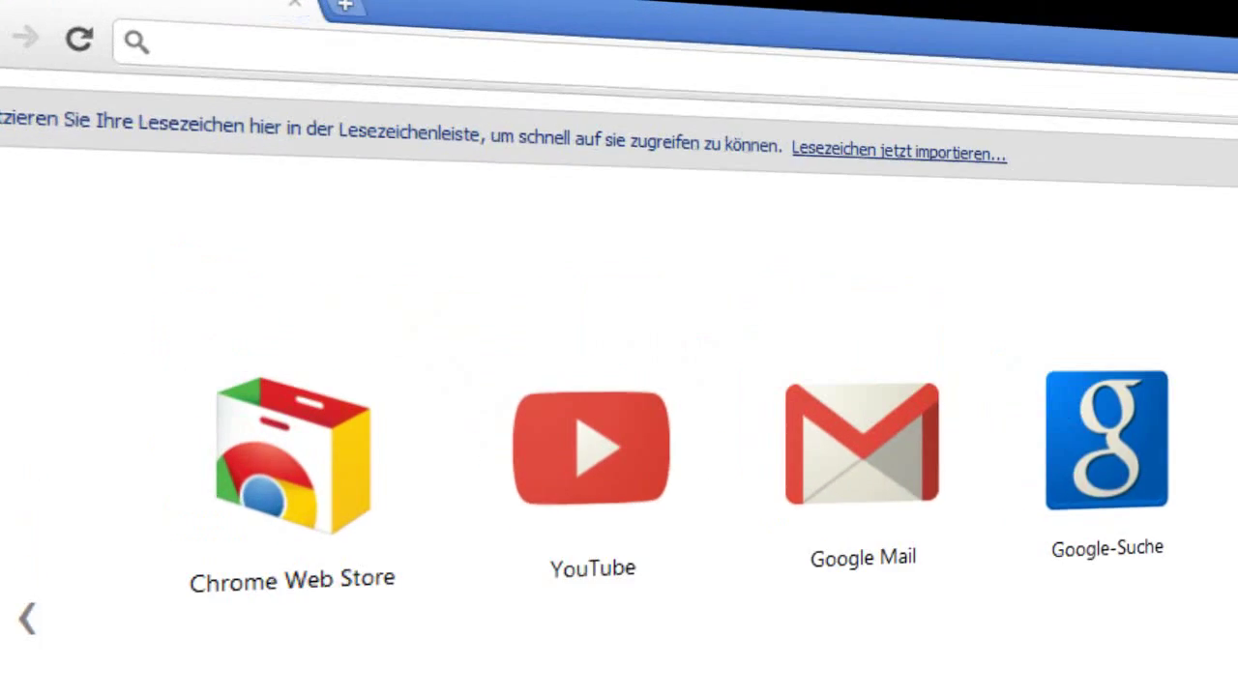
type("filezi")
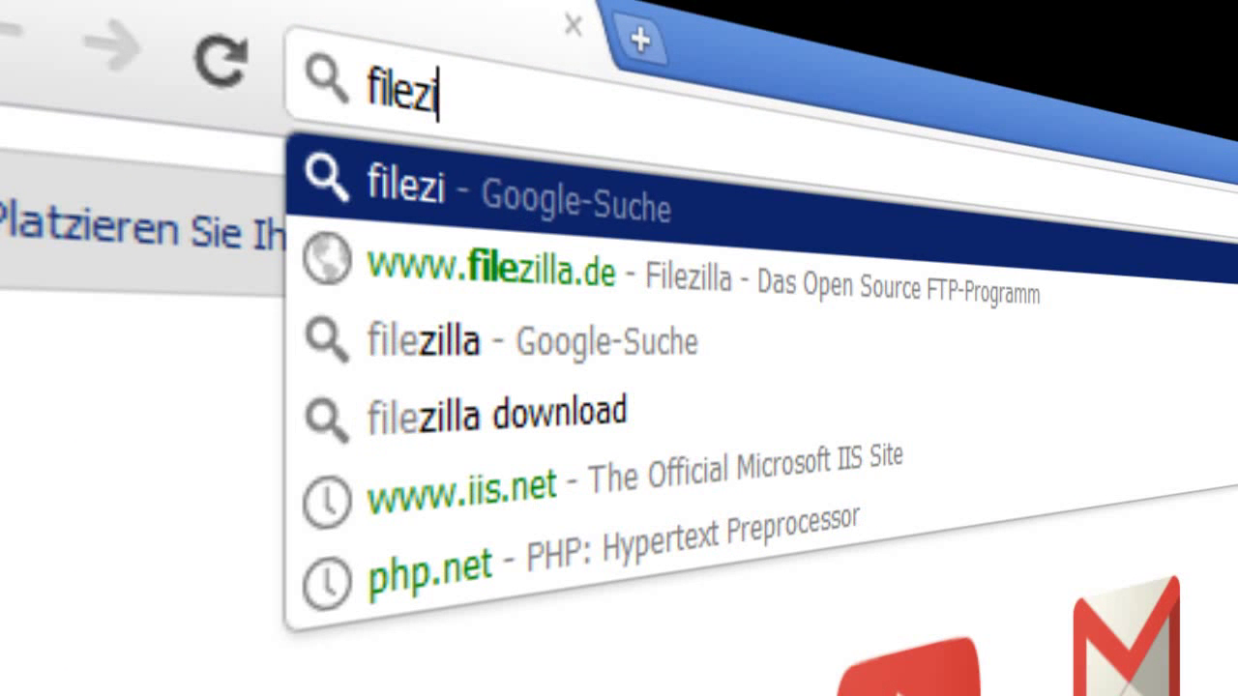
type("lla-pro")
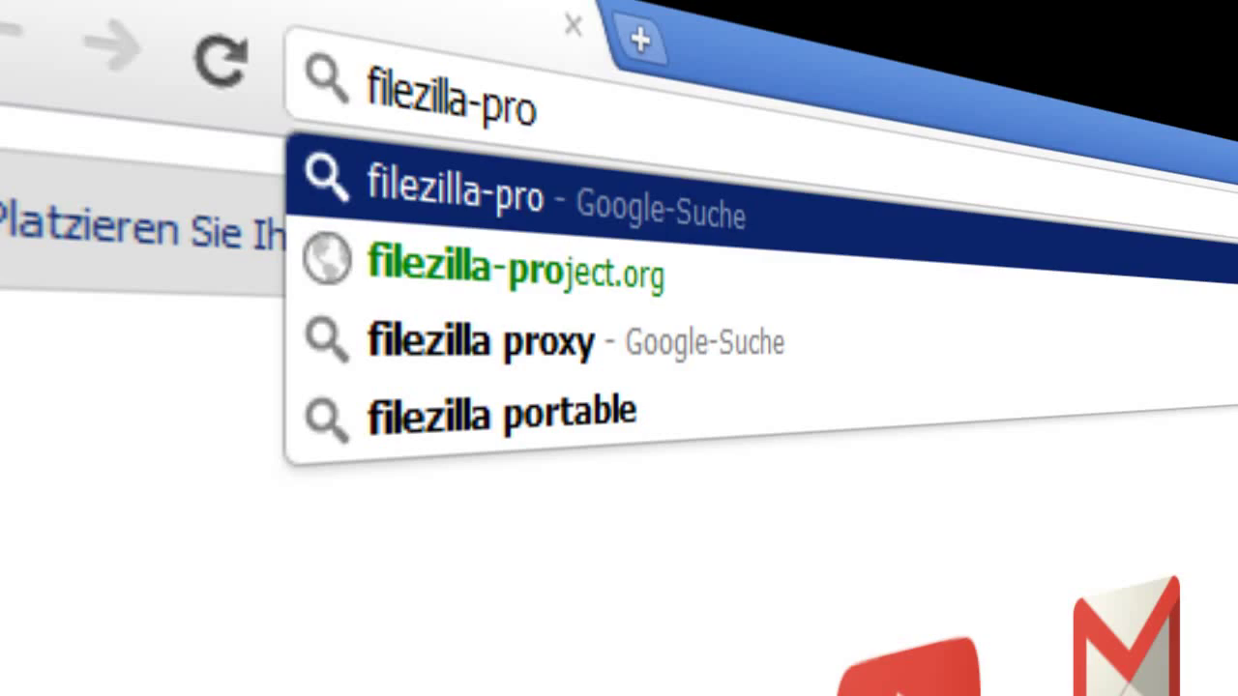
key("Down")
key("Return")
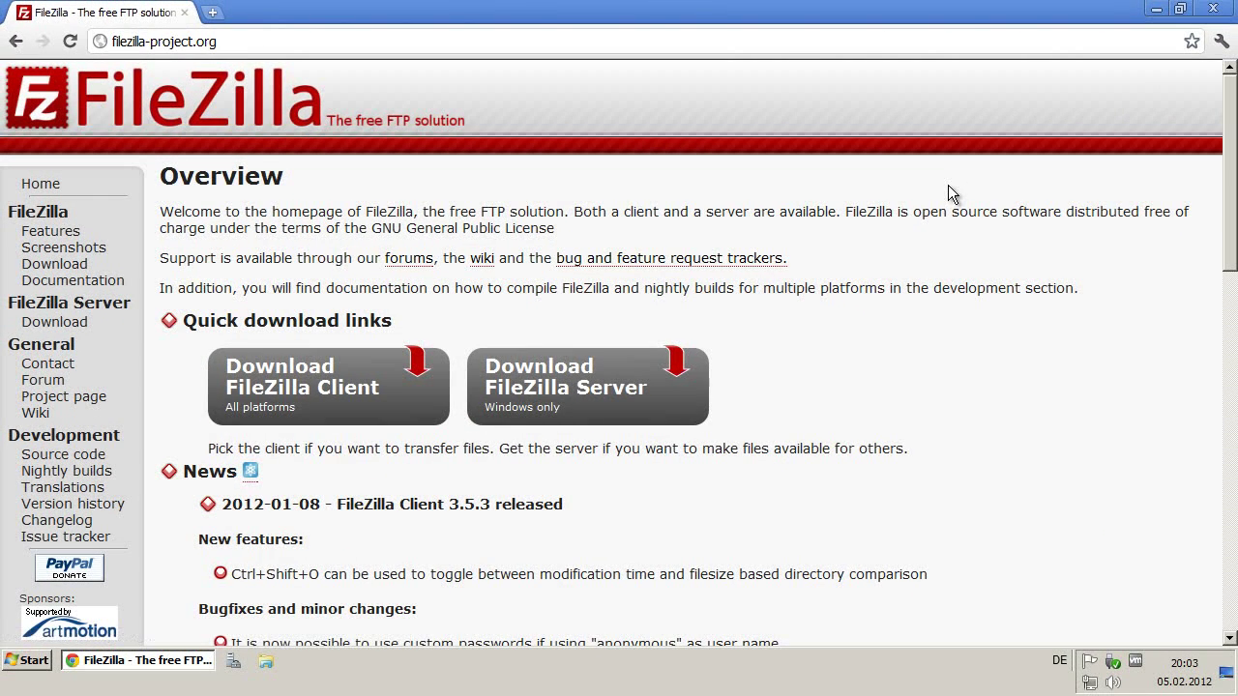
Download the Windows installer FileZilla_Server-0_9_40.exe from the FileZilla Server download page and open it.
left_click(626, 399)
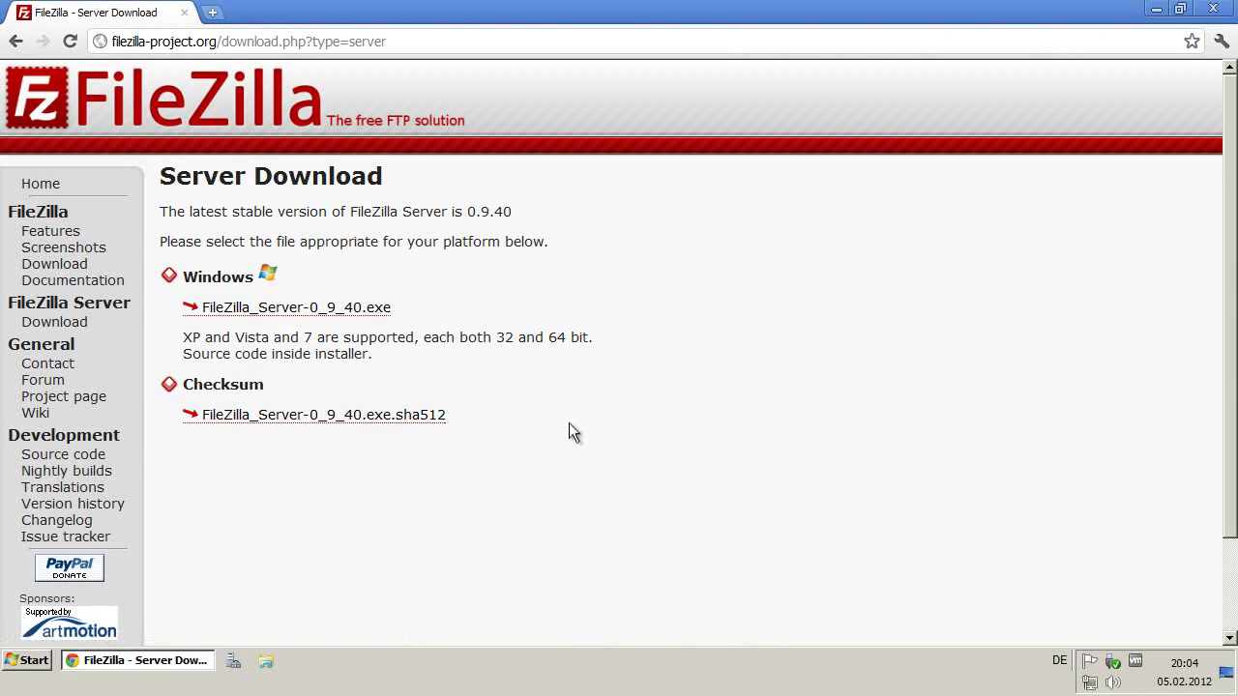
left_click(334, 310)
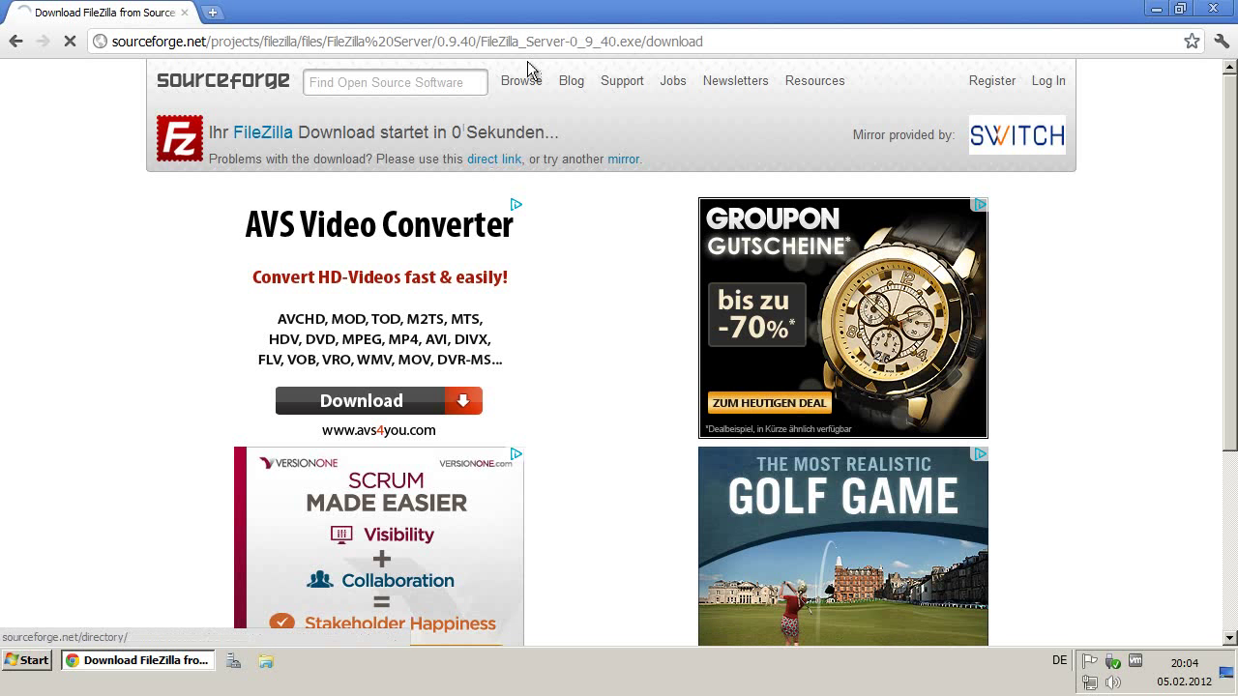
left_click(404, 626)
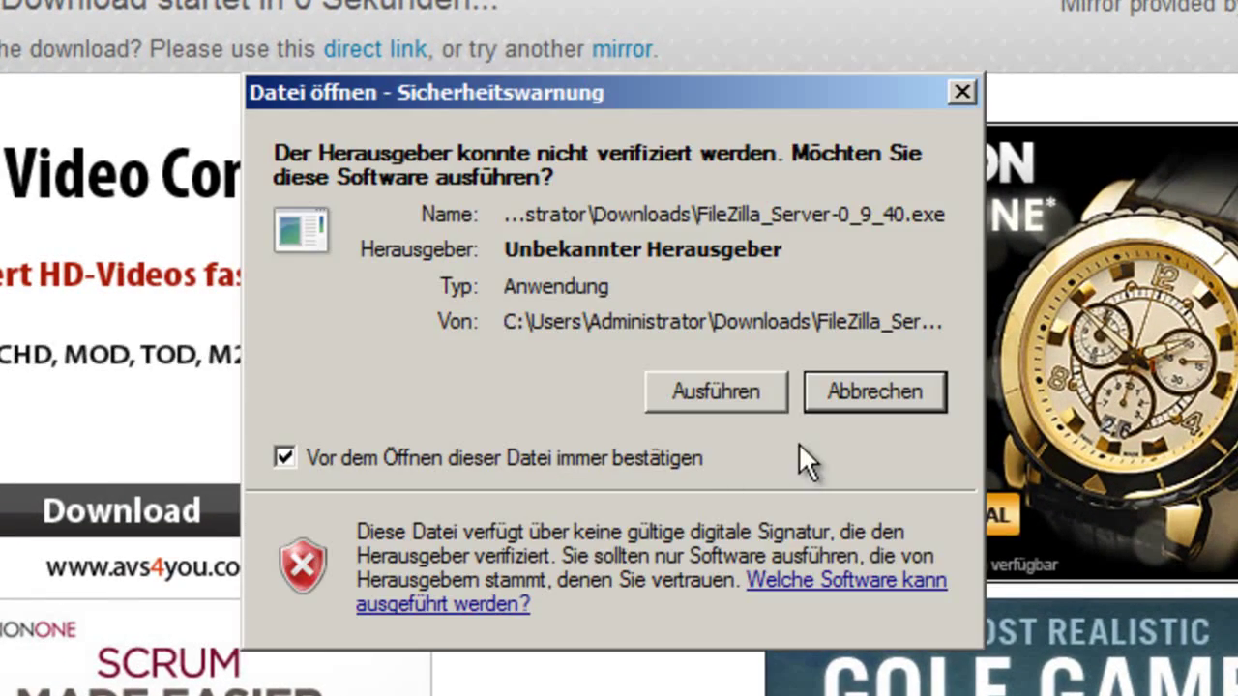
Run the installer and install FileZilla Server with the Standard components, default folder, Windows service startup, admin port 14147 and default interface startup.
left_click(656, 356)
left_click(802, 671)
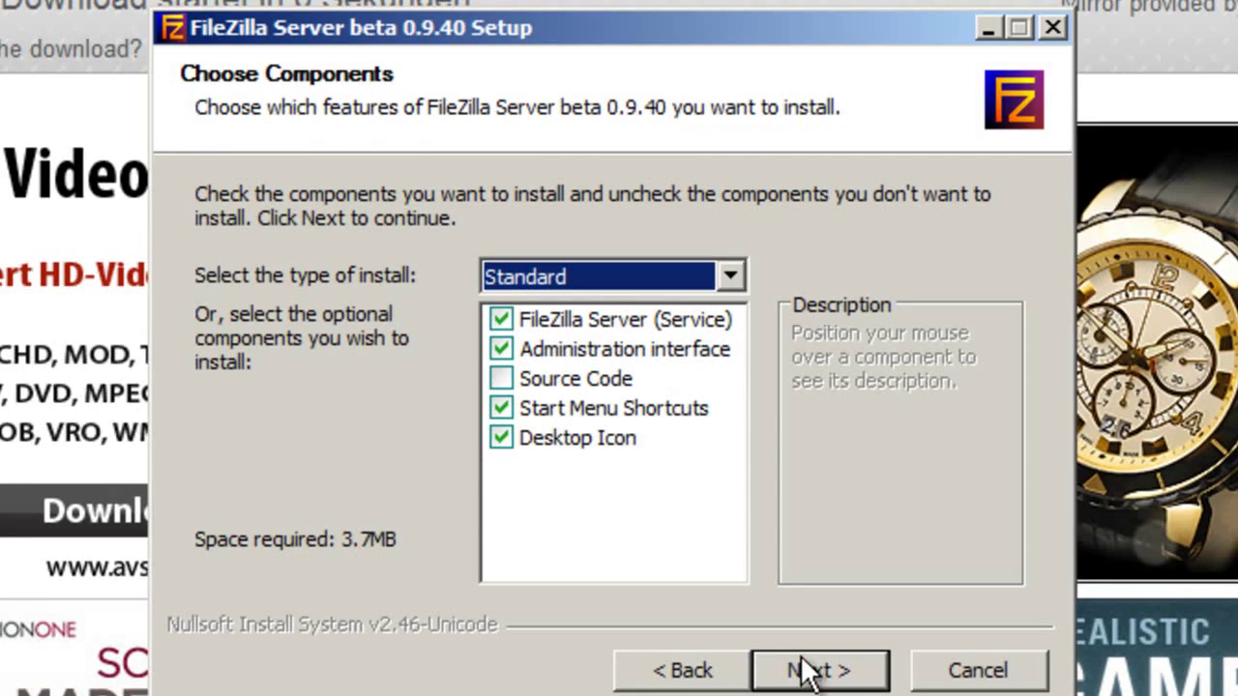
left_click(801, 671)
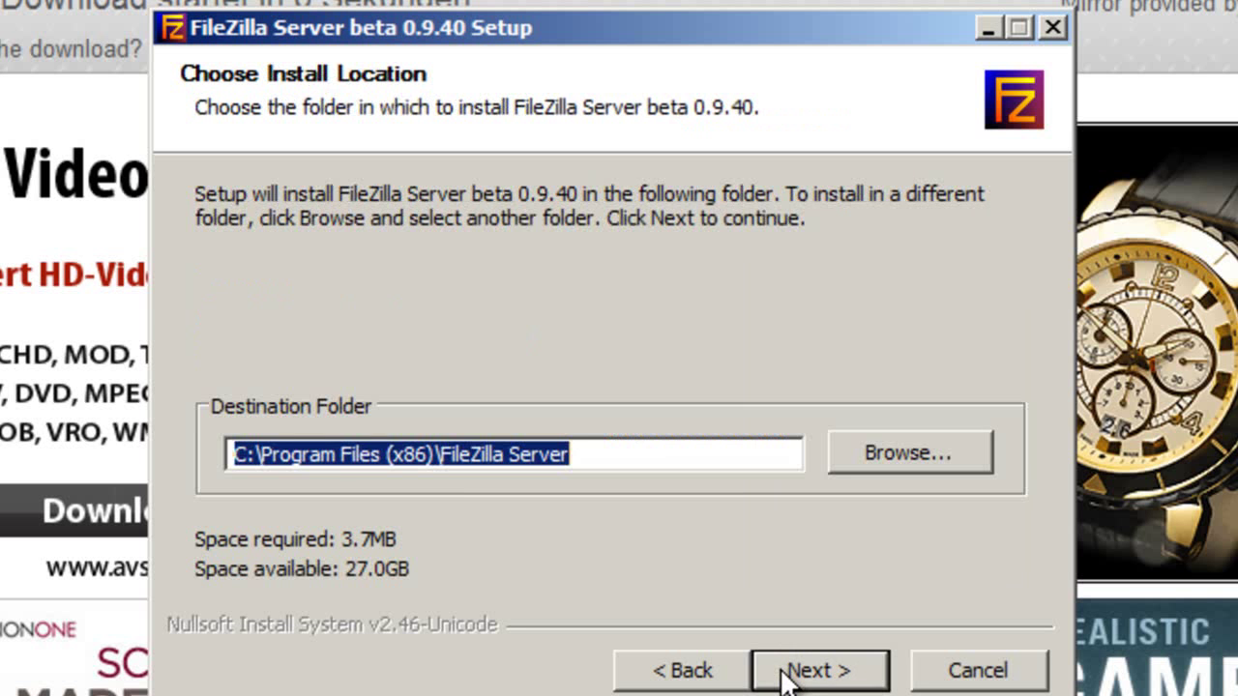
left_click(802, 671)
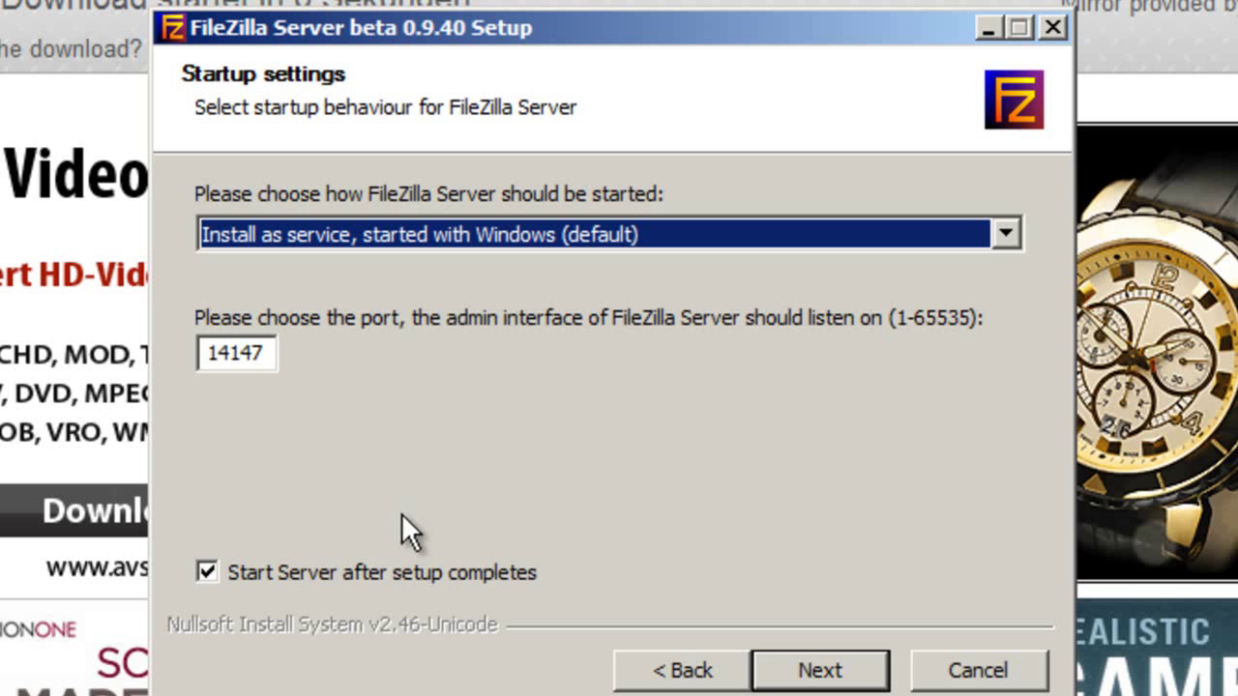
left_click_drag(261, 353, 145, 362)
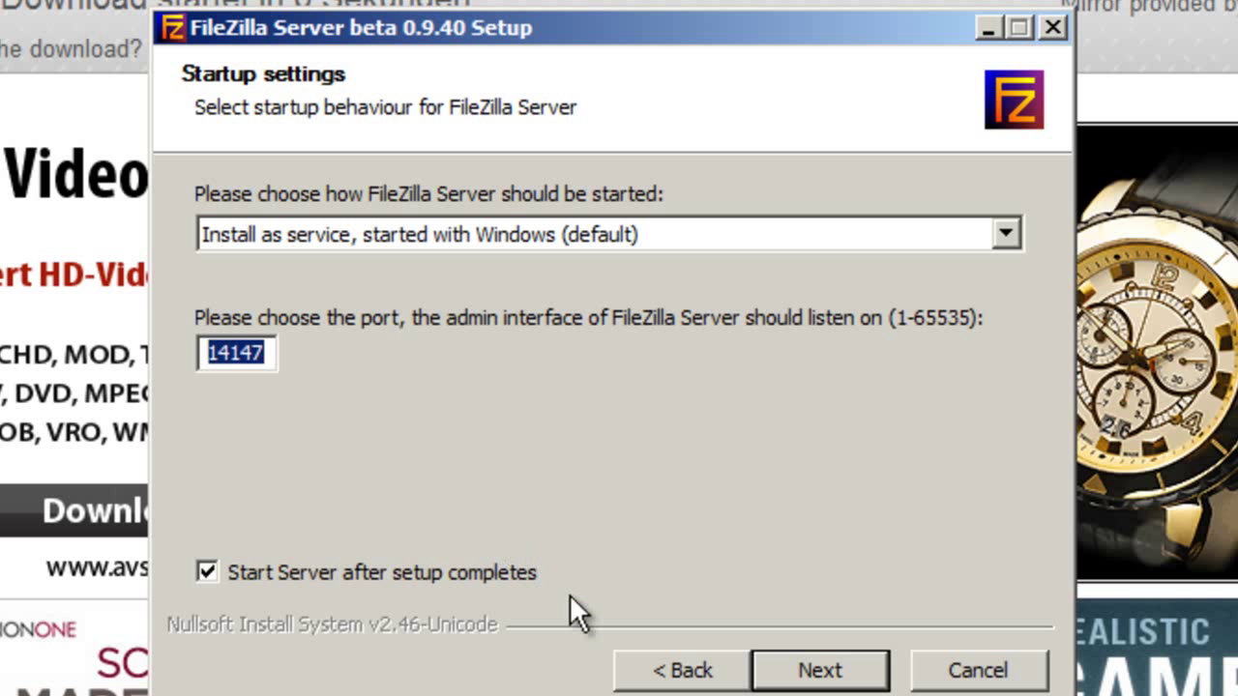
left_click(819, 670)
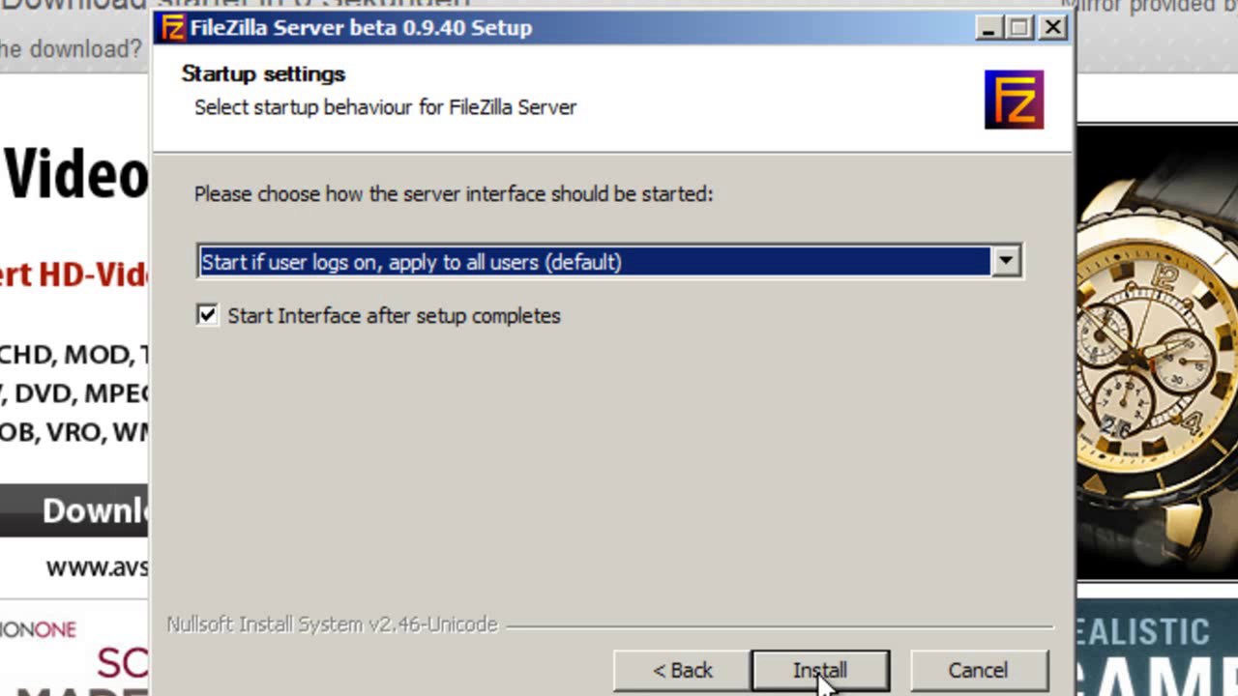
left_click(819, 670)
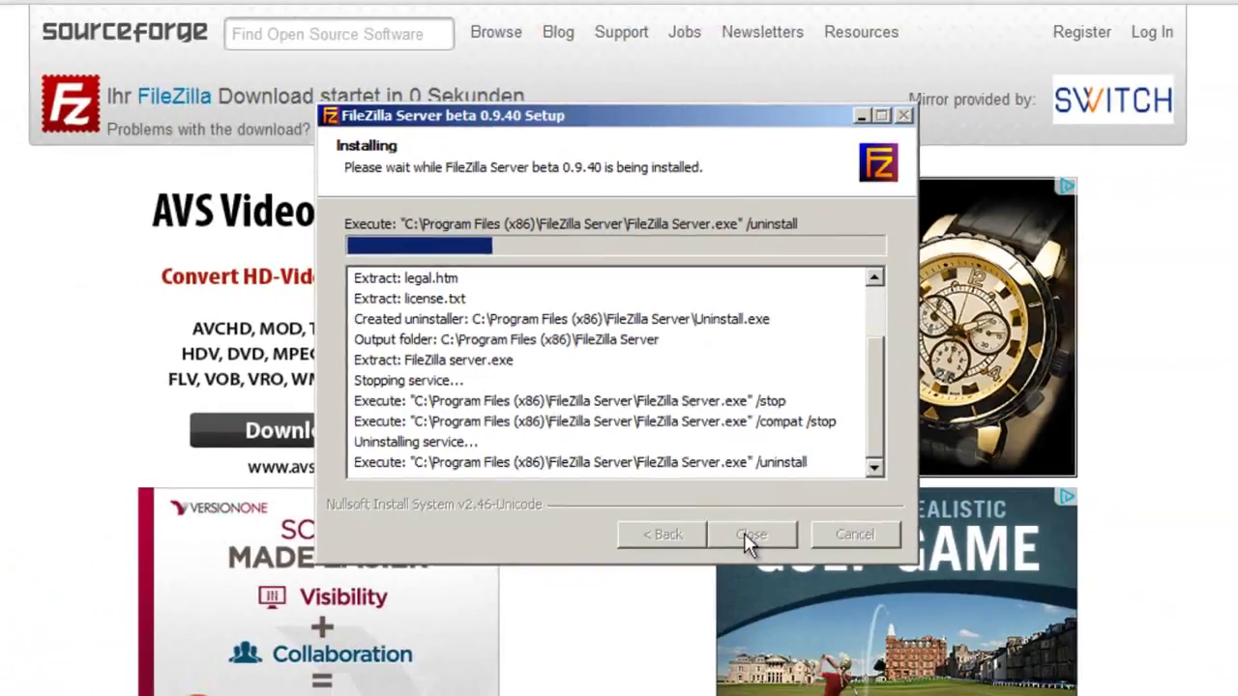
left_click(752, 533)
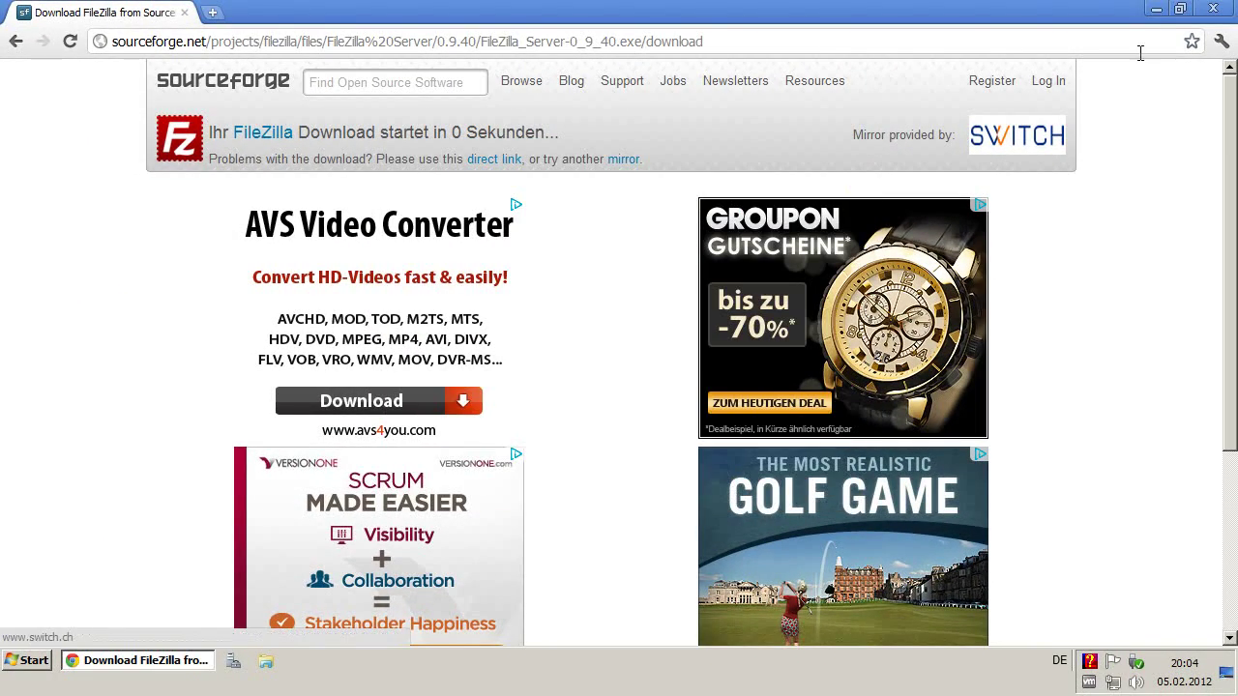
Minimize the browser and connect to server 127.0.0.1 on port 14147 with an empty administration password, enabling Always connect to this server.
left_click(1155, 9)
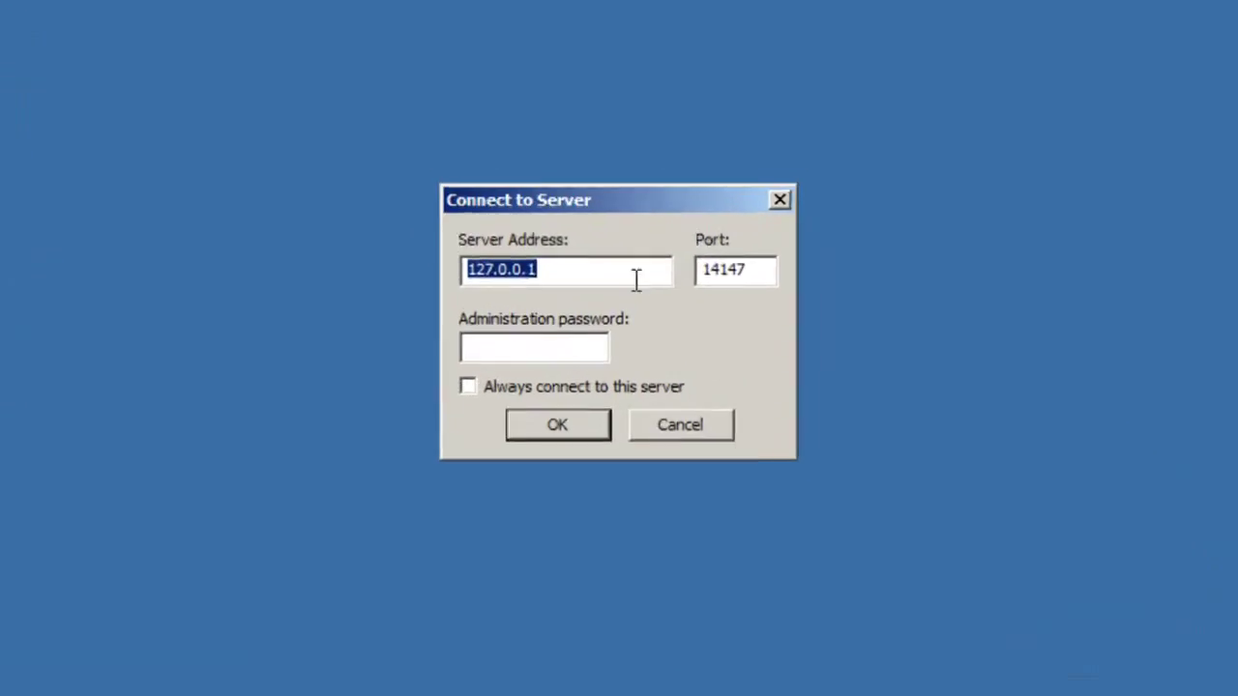
left_click(609, 288)
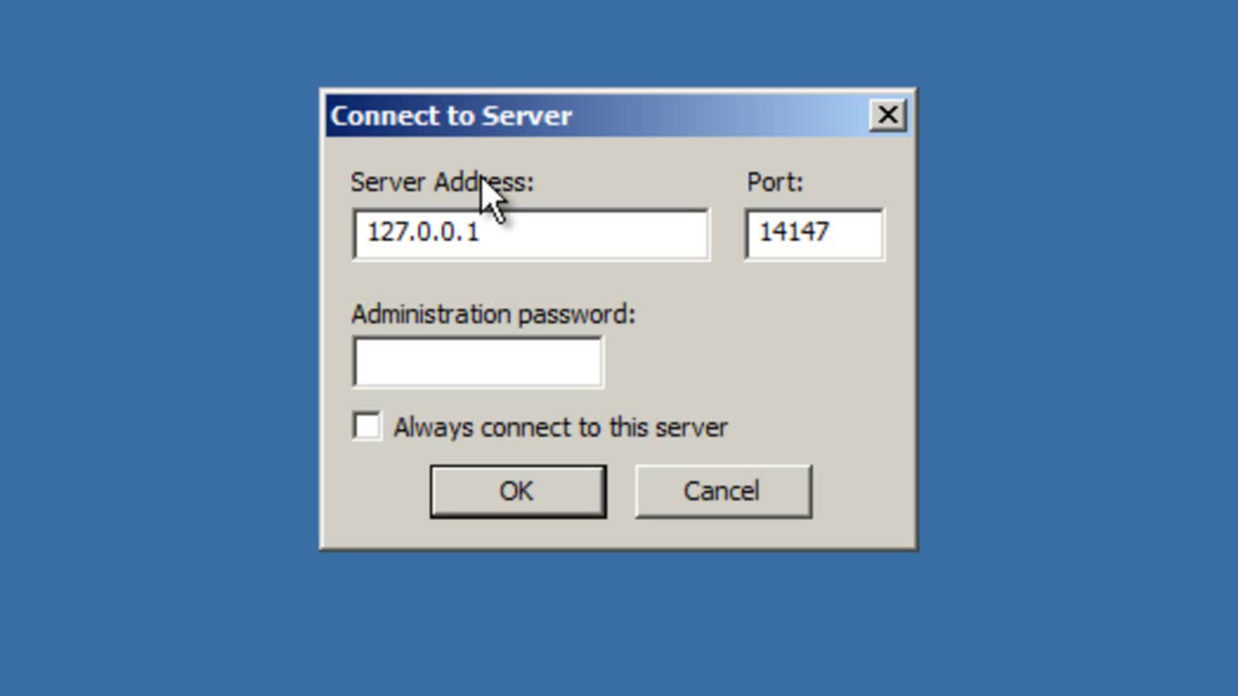
double_click(580, 237)
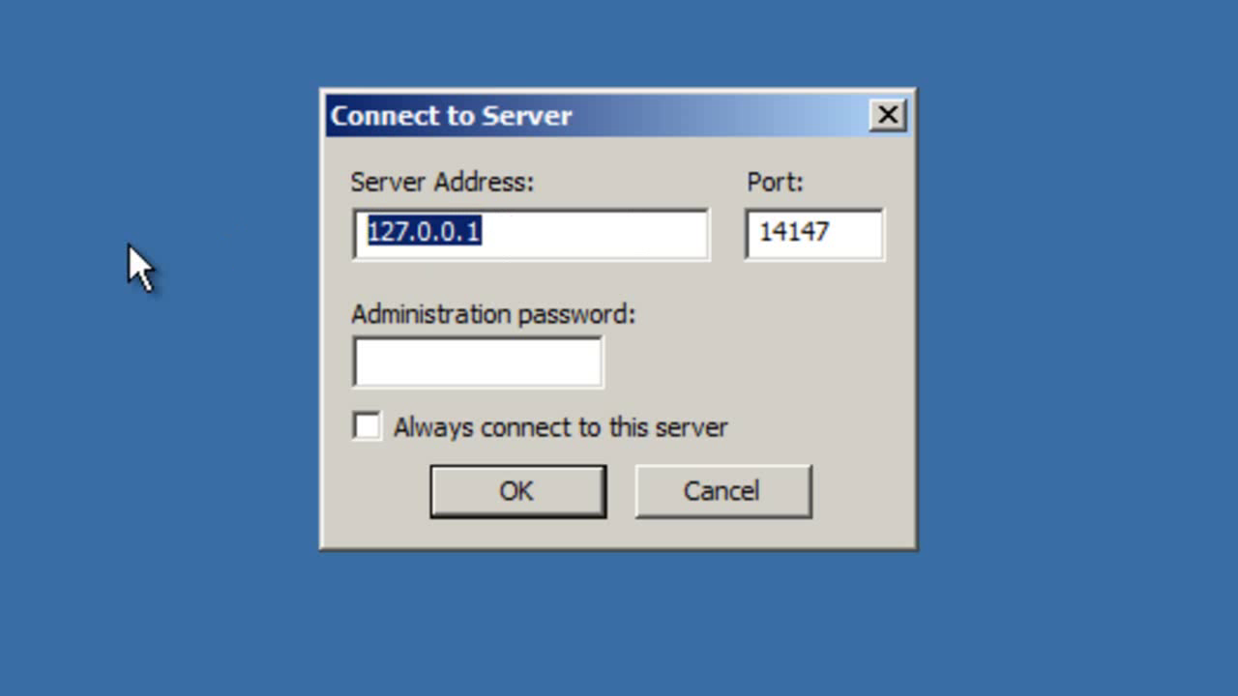
double_click(855, 238)
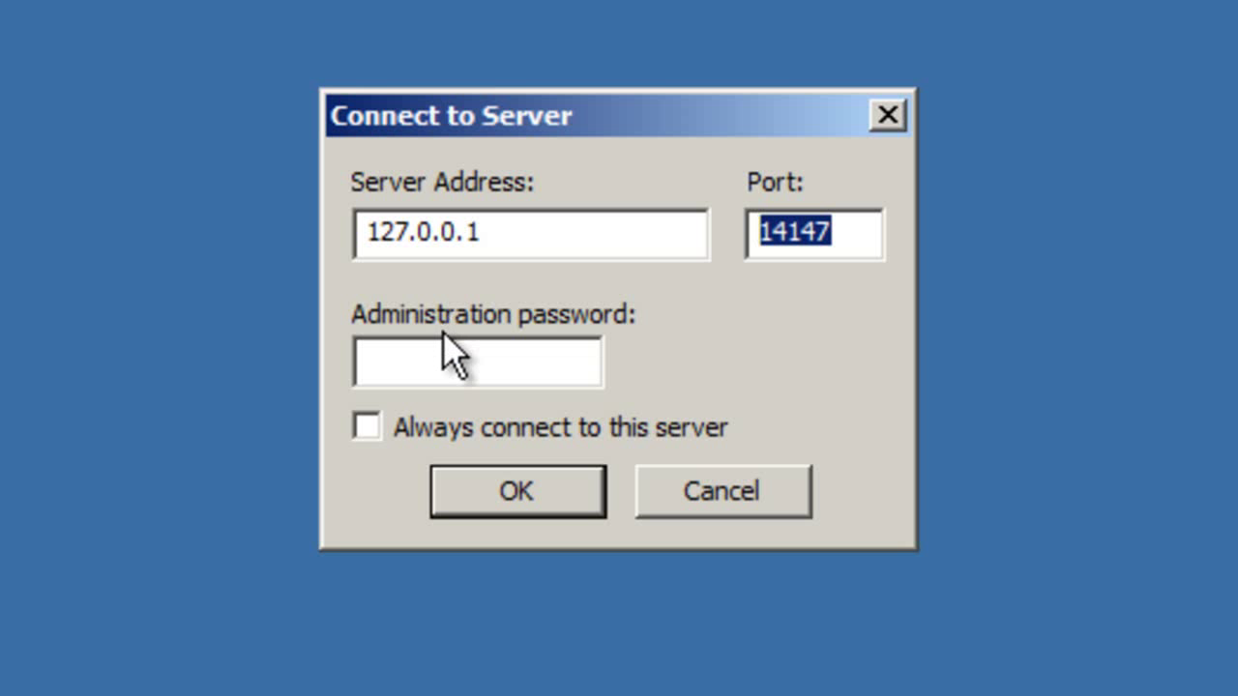
left_click(405, 364)
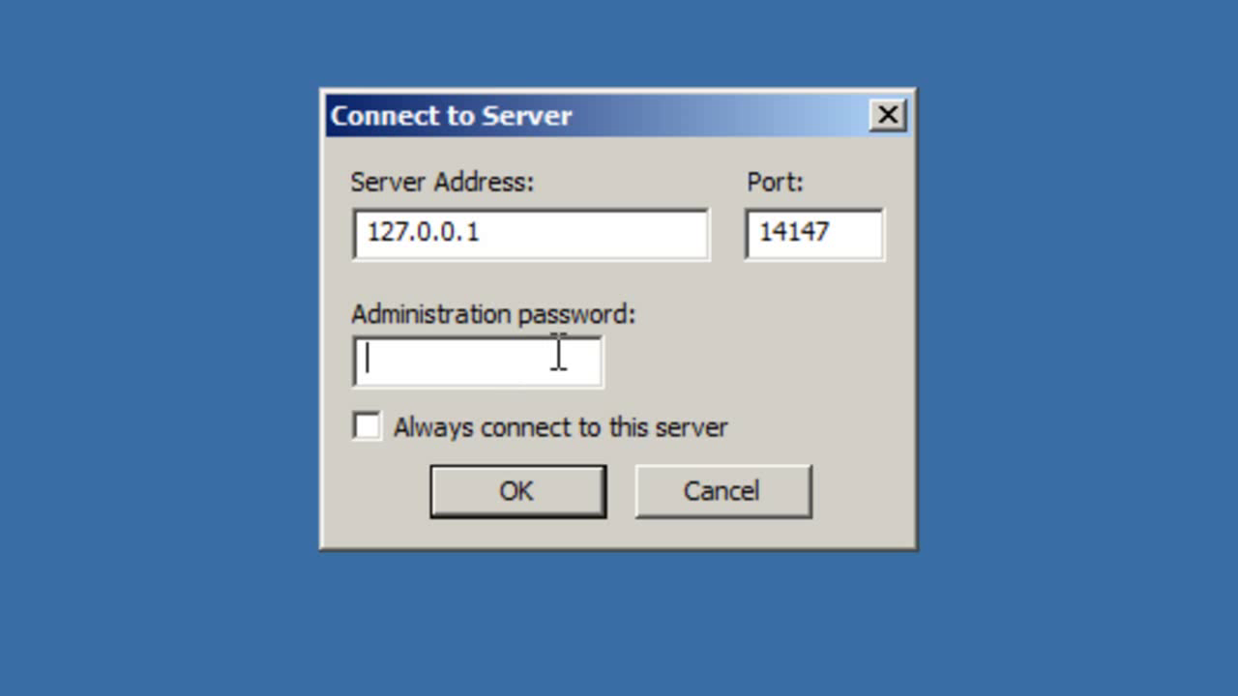
left_click(436, 428)
left_click(464, 491)
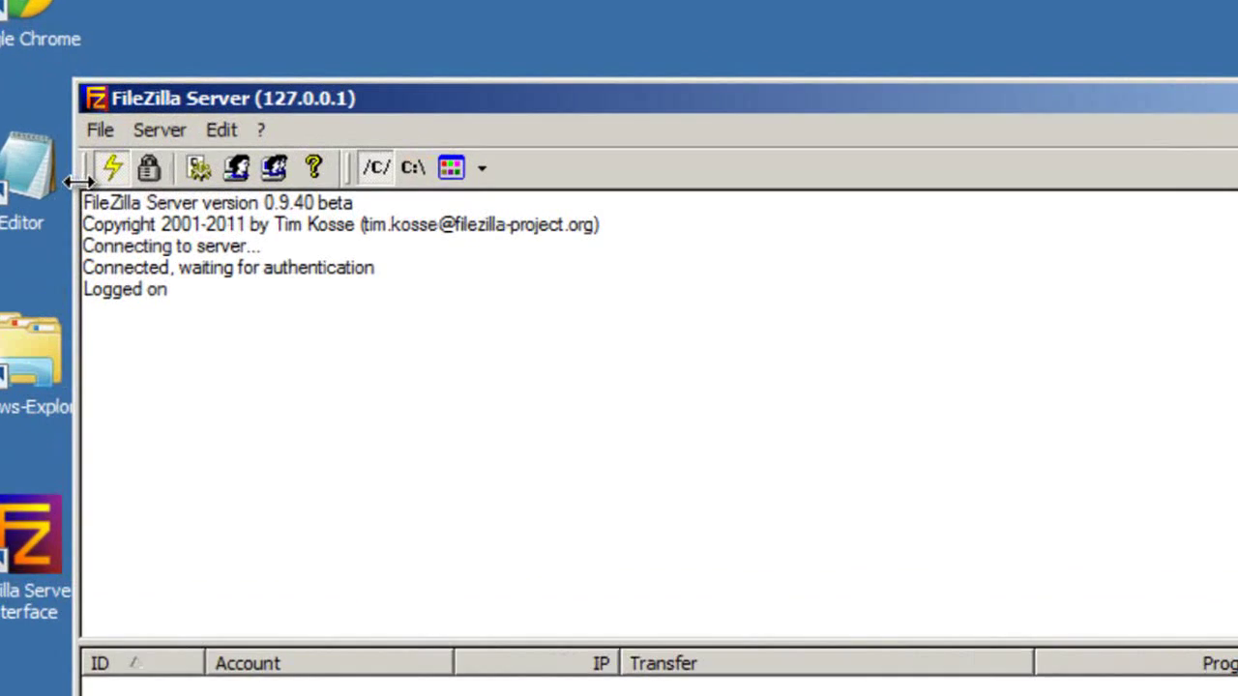
In the server options, replace the custom welcome message with "Willkommen auf dem Testhomepage FTP-Server!".
left_click(104, 133)
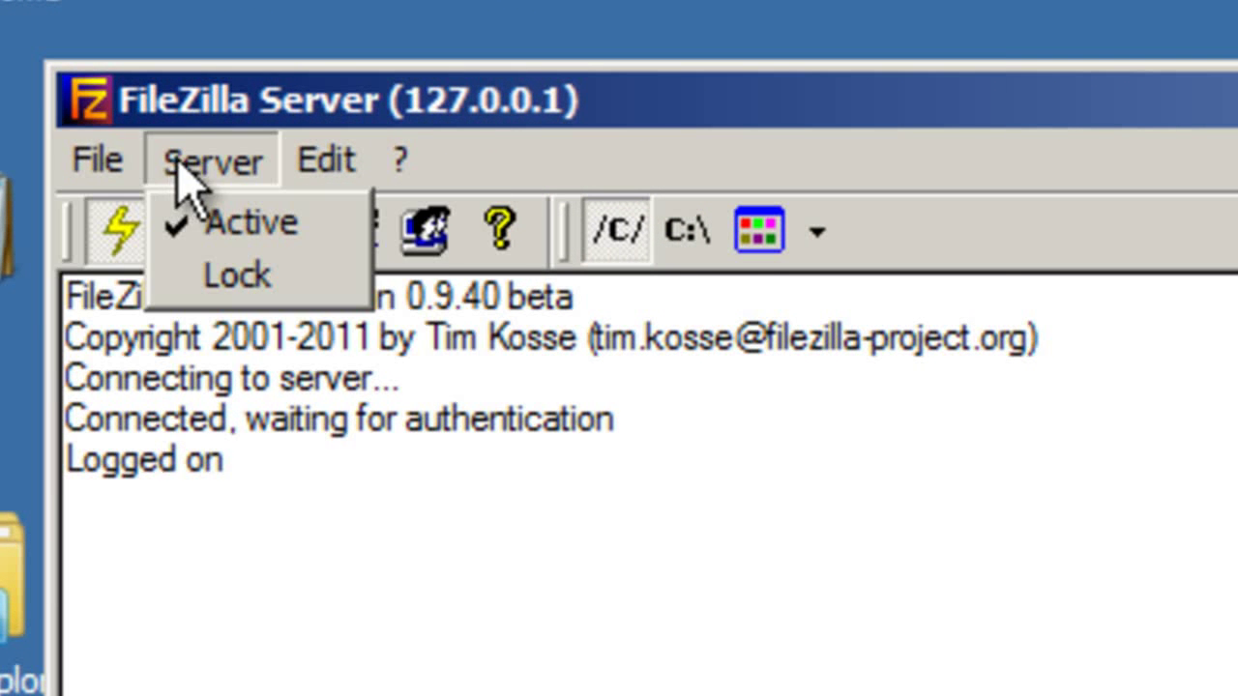
mouse_move(319, 180)
left_click(382, 224)
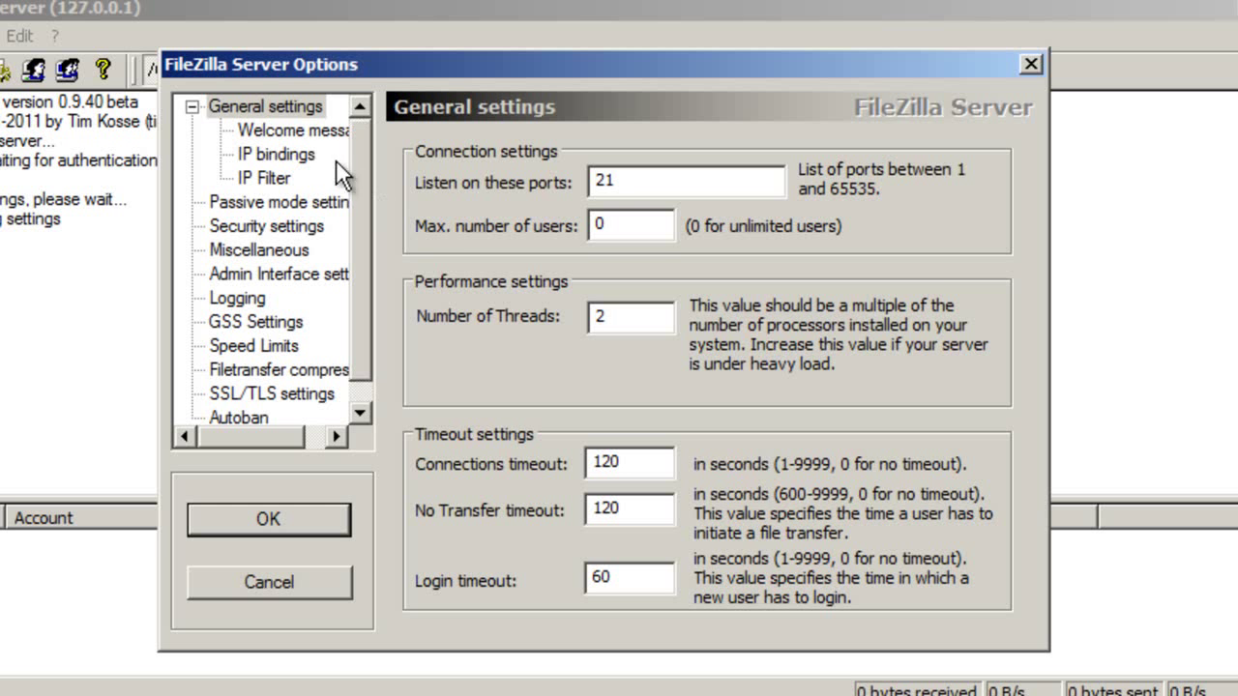
left_click(309, 131)
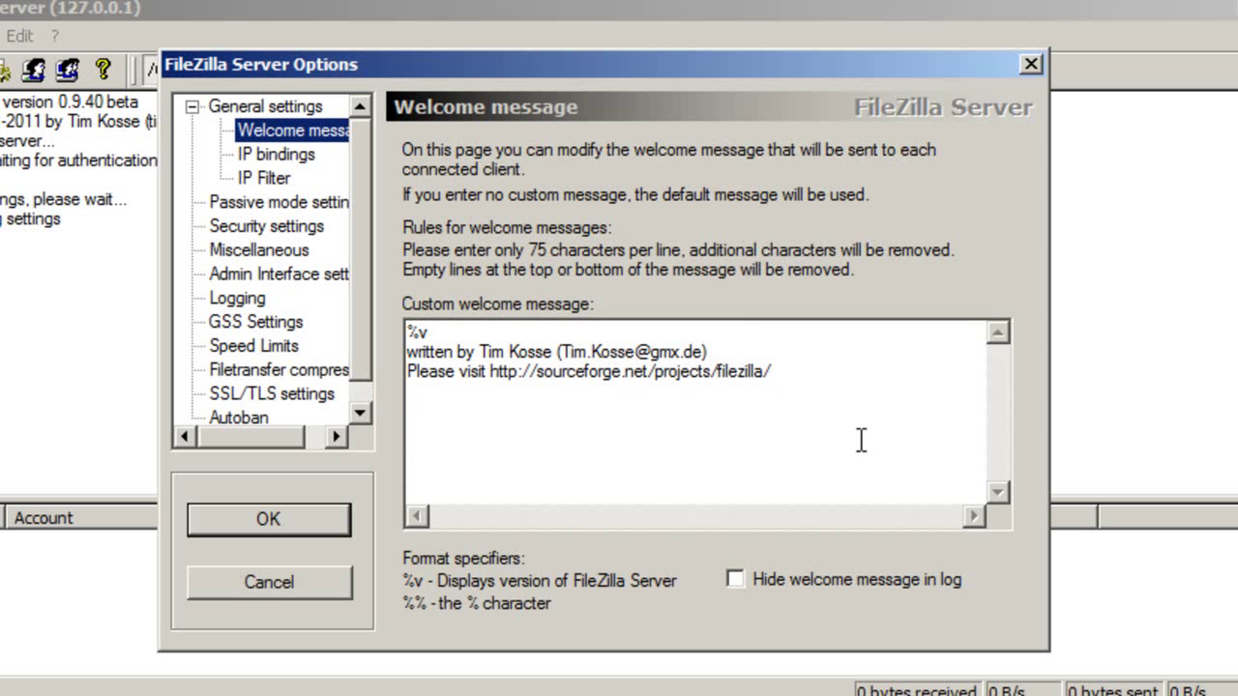
left_click_drag(834, 384, 315, 315)
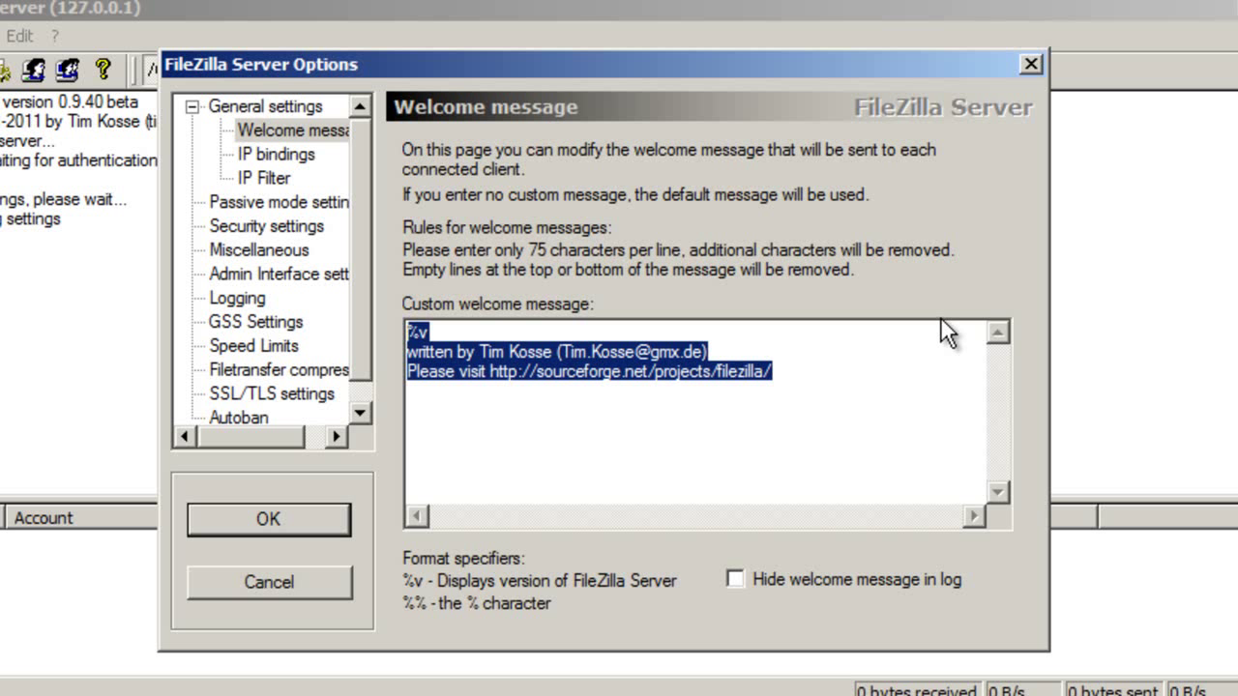
type("Will")
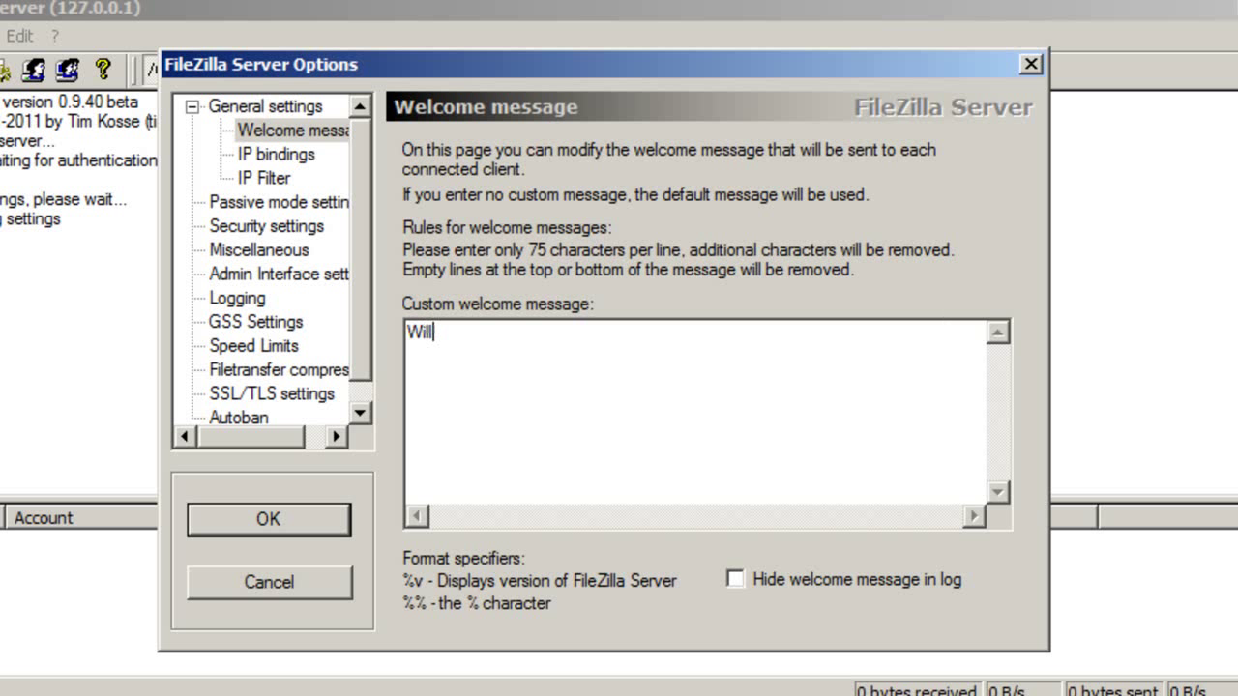
type("kommen auf dem ")
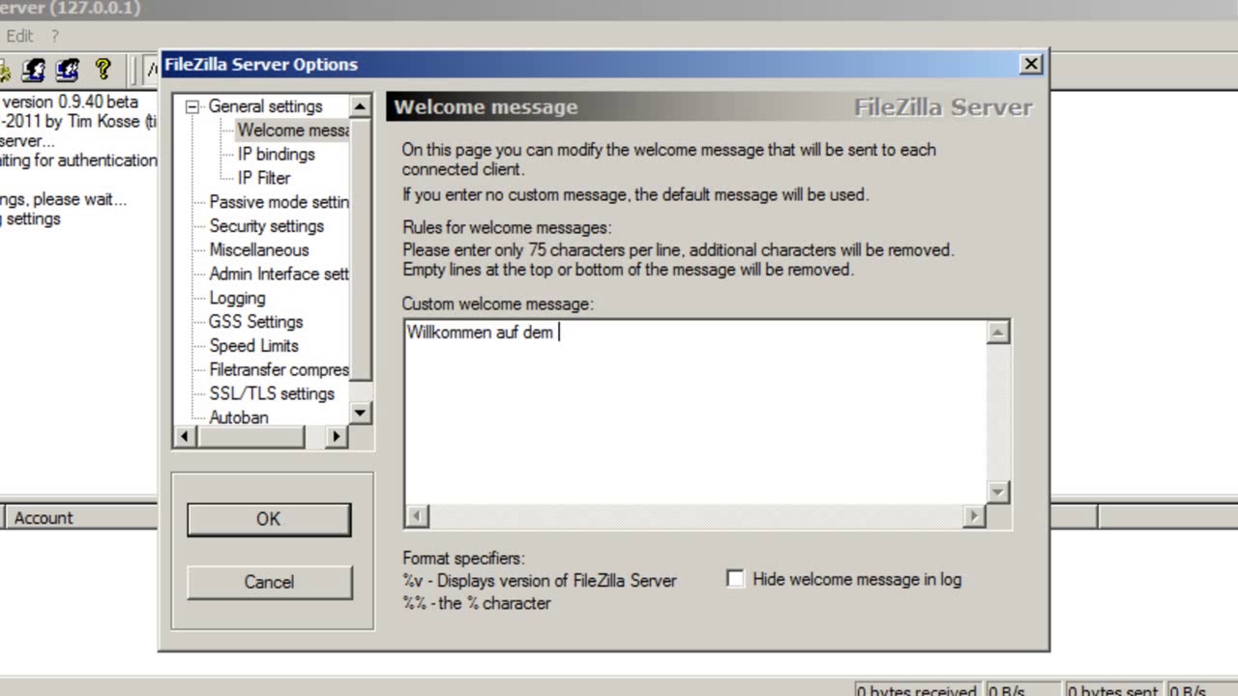
type("Te")
key("BackSpace")
key("BackSpace")
key("BackSpace")
key("BackSpace")
type("m TestHo")
key("BackSpace")
key("BackSpace")
type("homepage FTP-Server!")
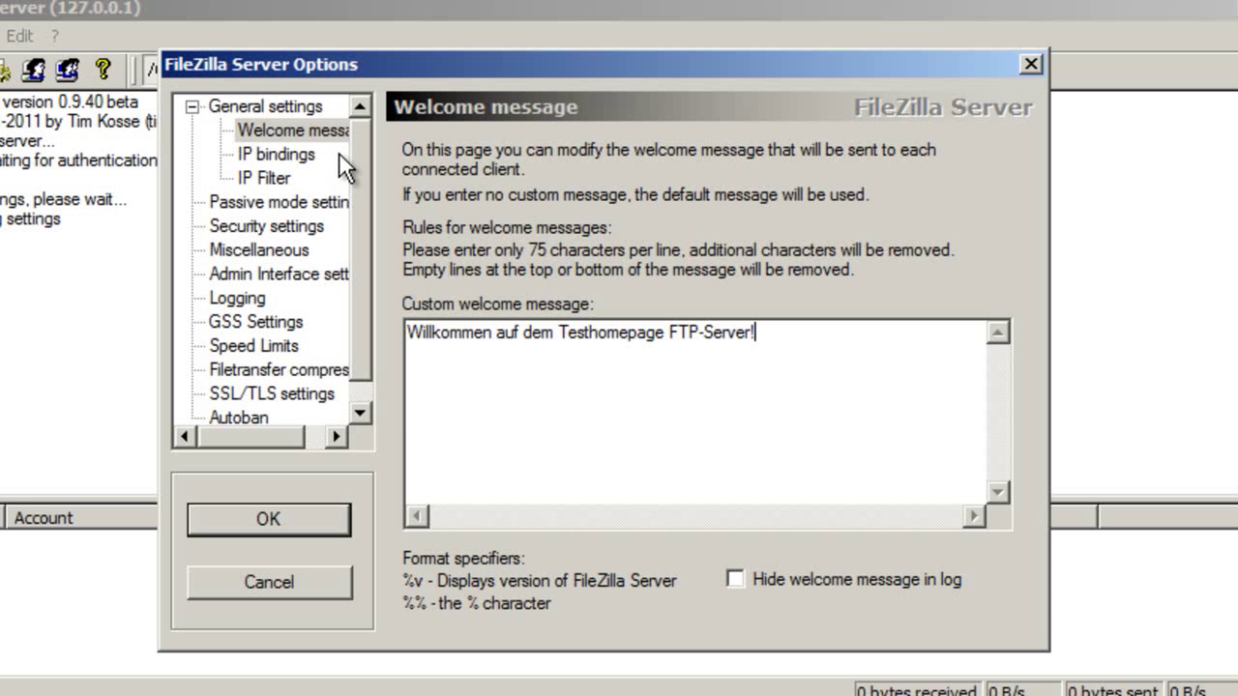
Enable logging to file in the server's Logging options.
scroll(349, 162, "down", 1)
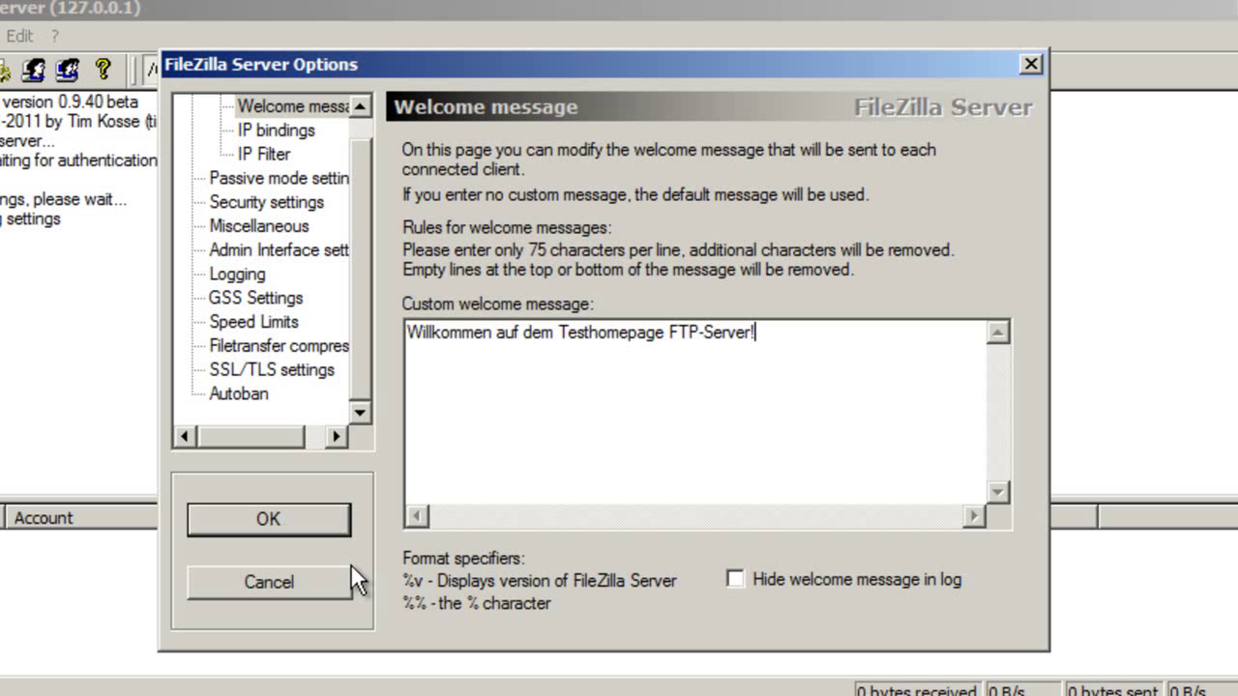
left_click(236, 275)
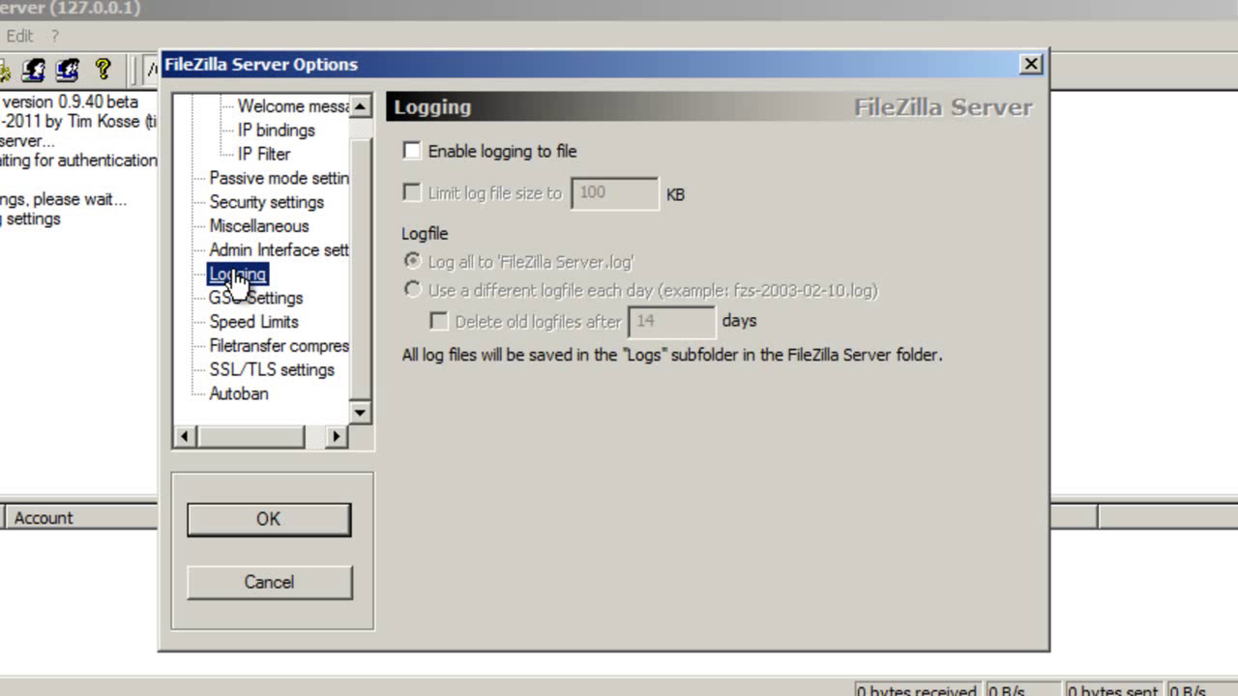
left_click(497, 147)
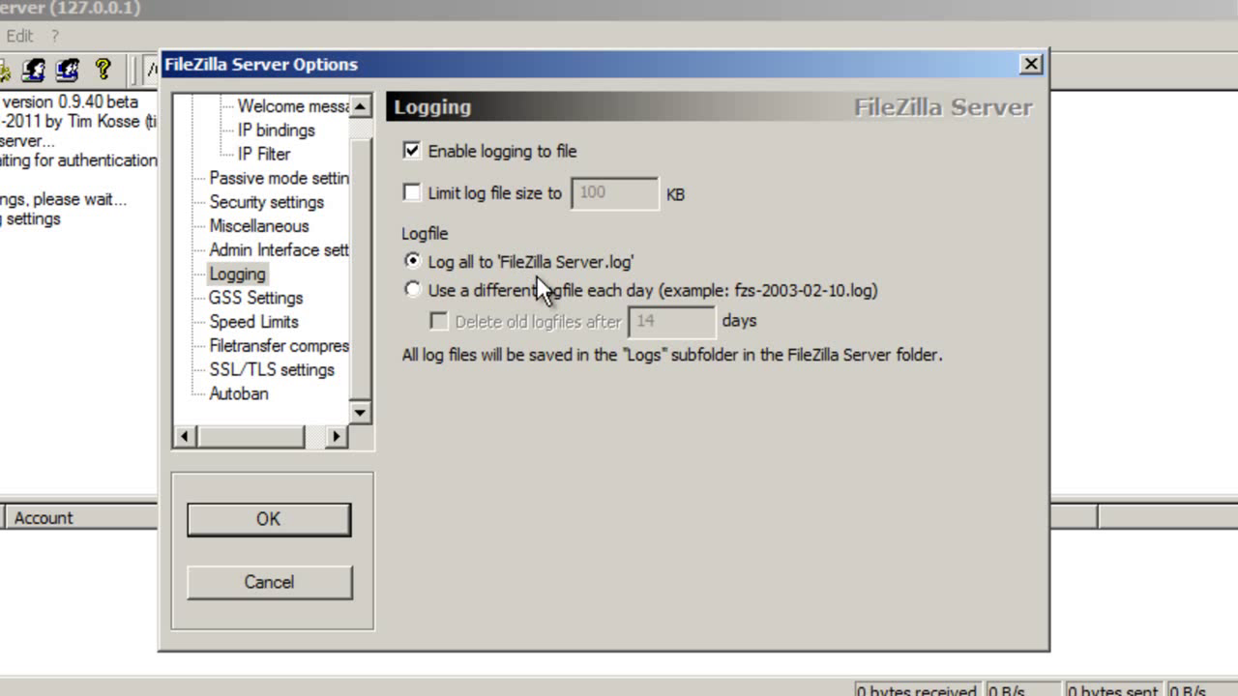
Review the Admin Interface settings and save the server options.
left_click(275, 253)
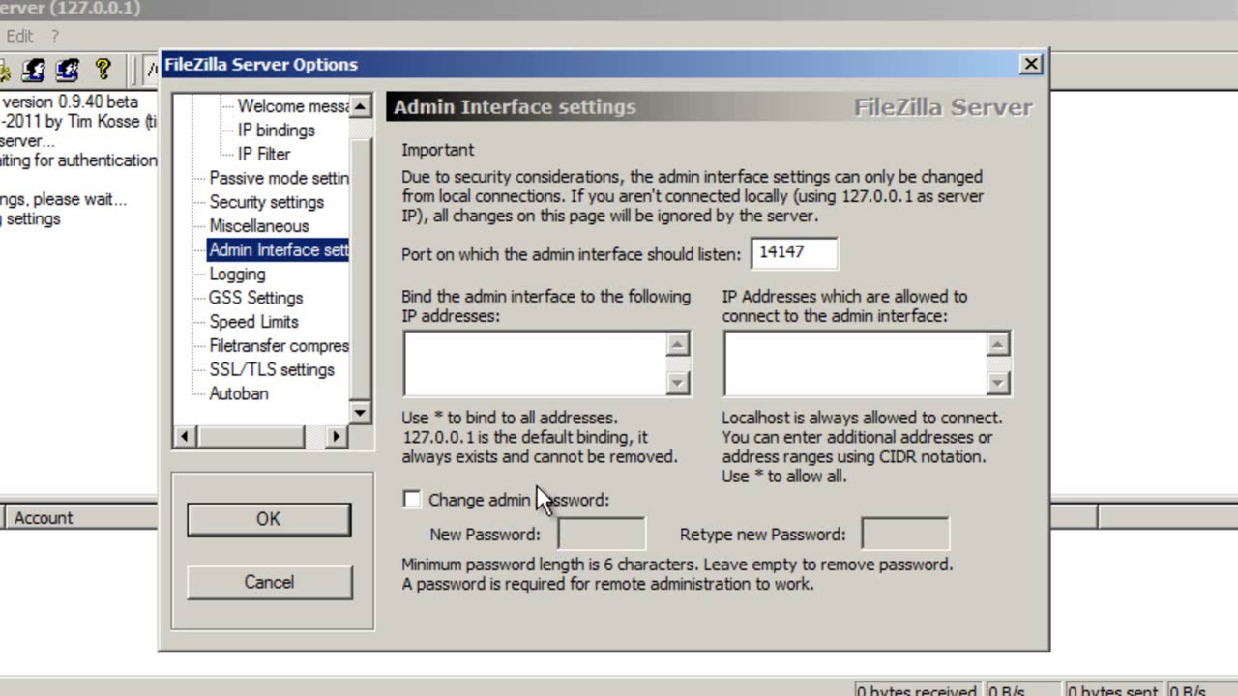
left_click_drag(365, 331, 323, 389)
scroll(354, 344, "up", 1)
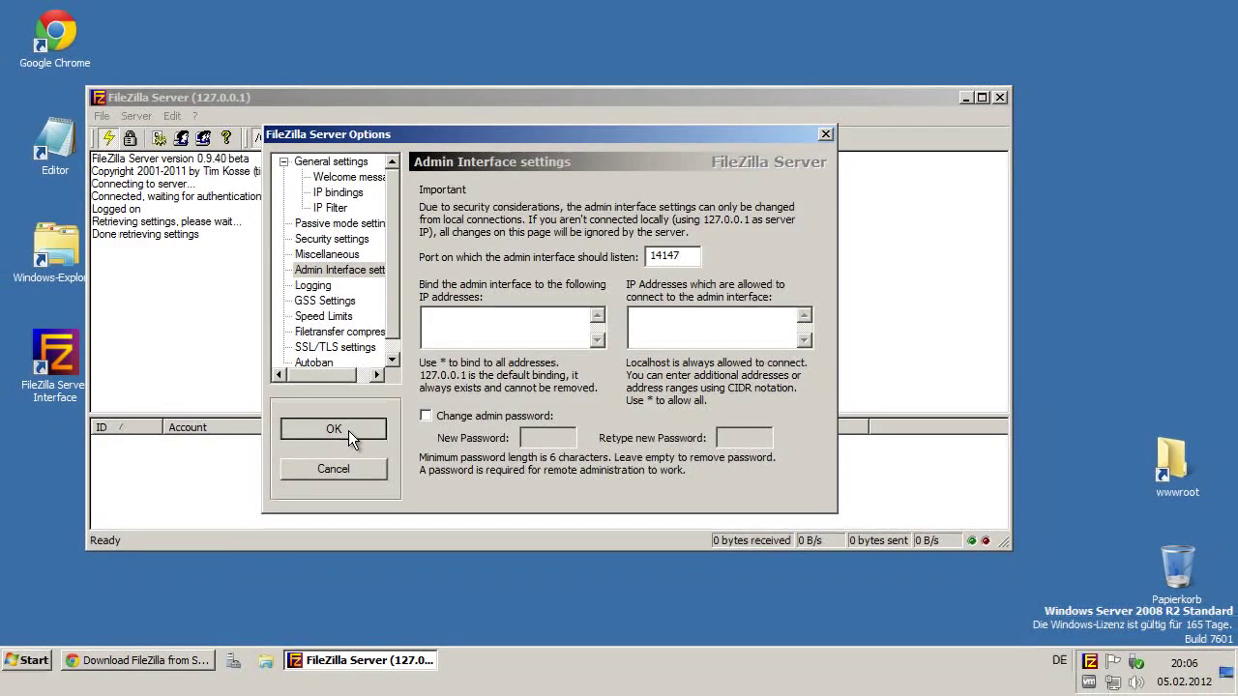
left_click(333, 429)
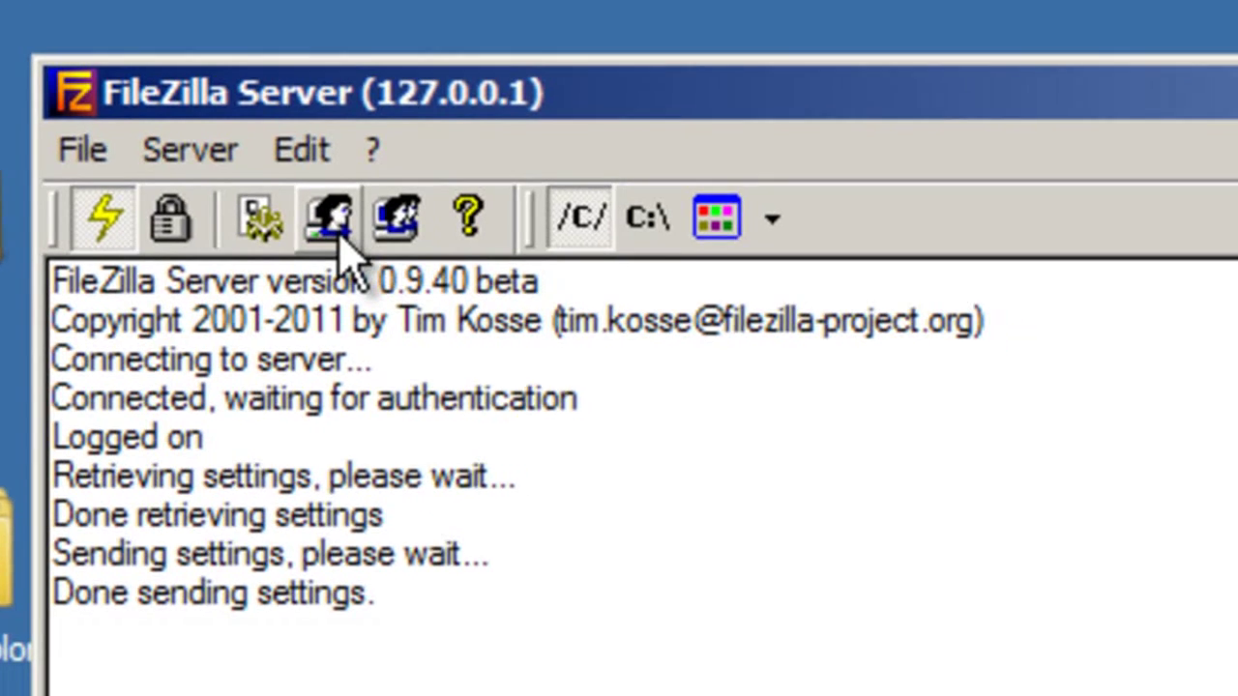
Add an FTP user account named winfreak with no group.
left_click(354, 232)
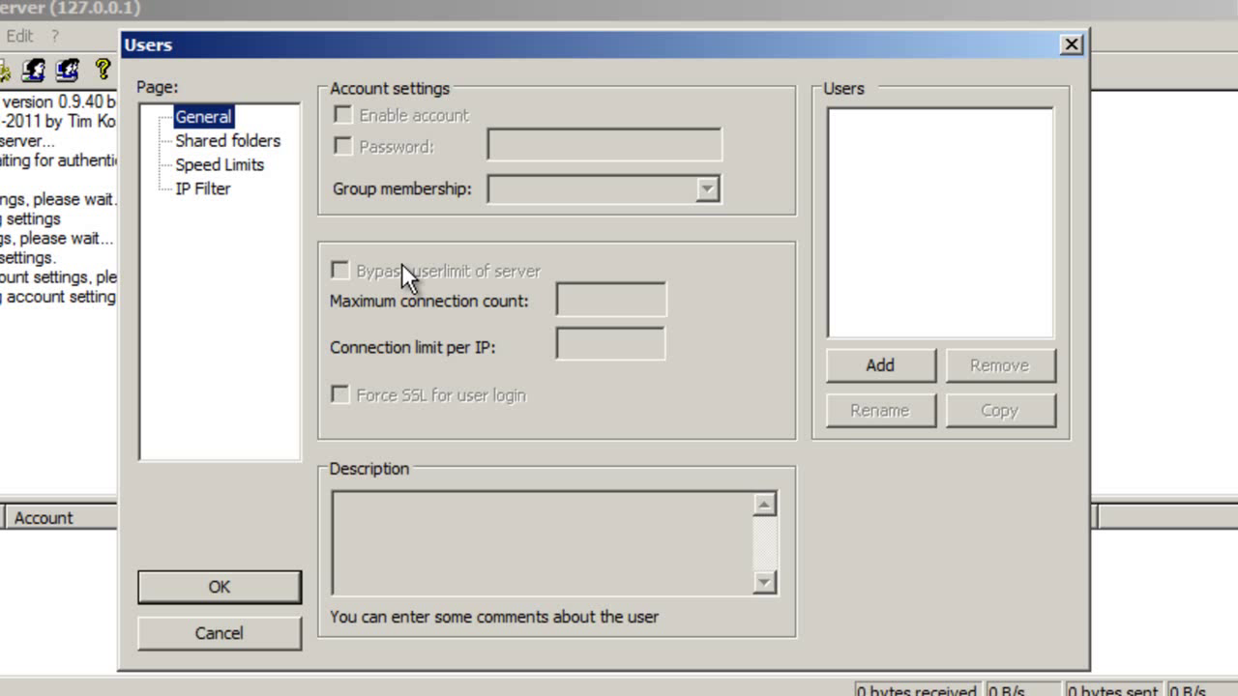
left_click(876, 371)
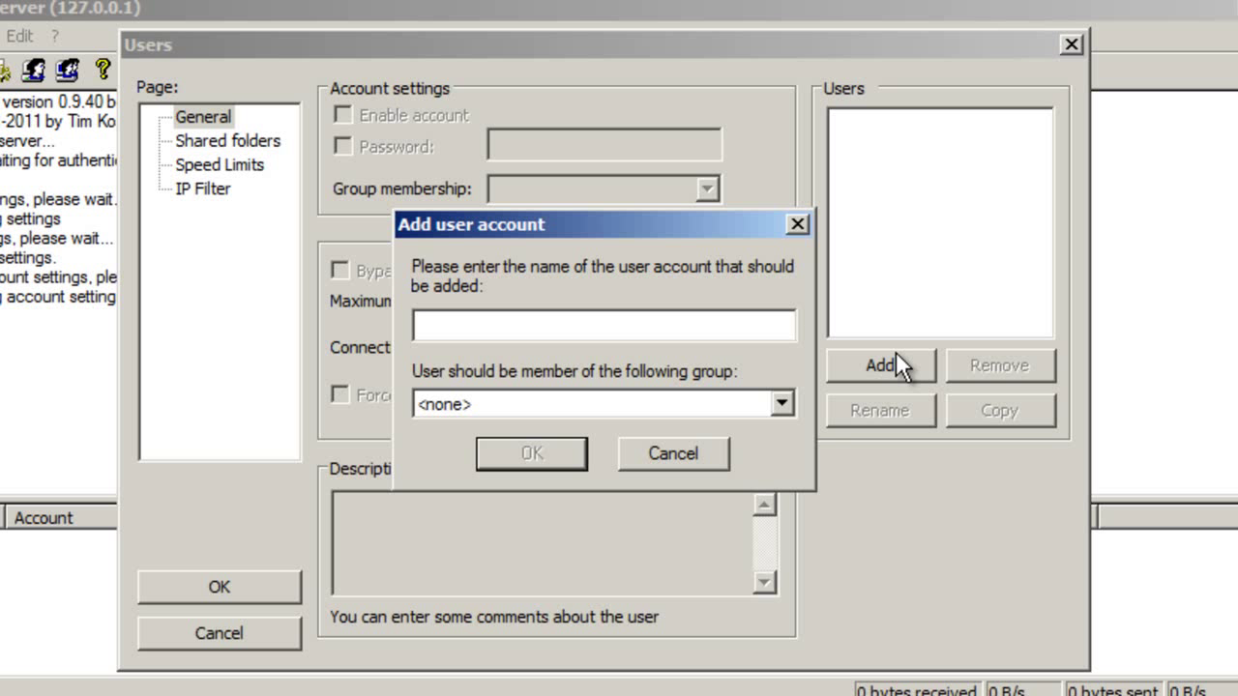
type("winfreak")
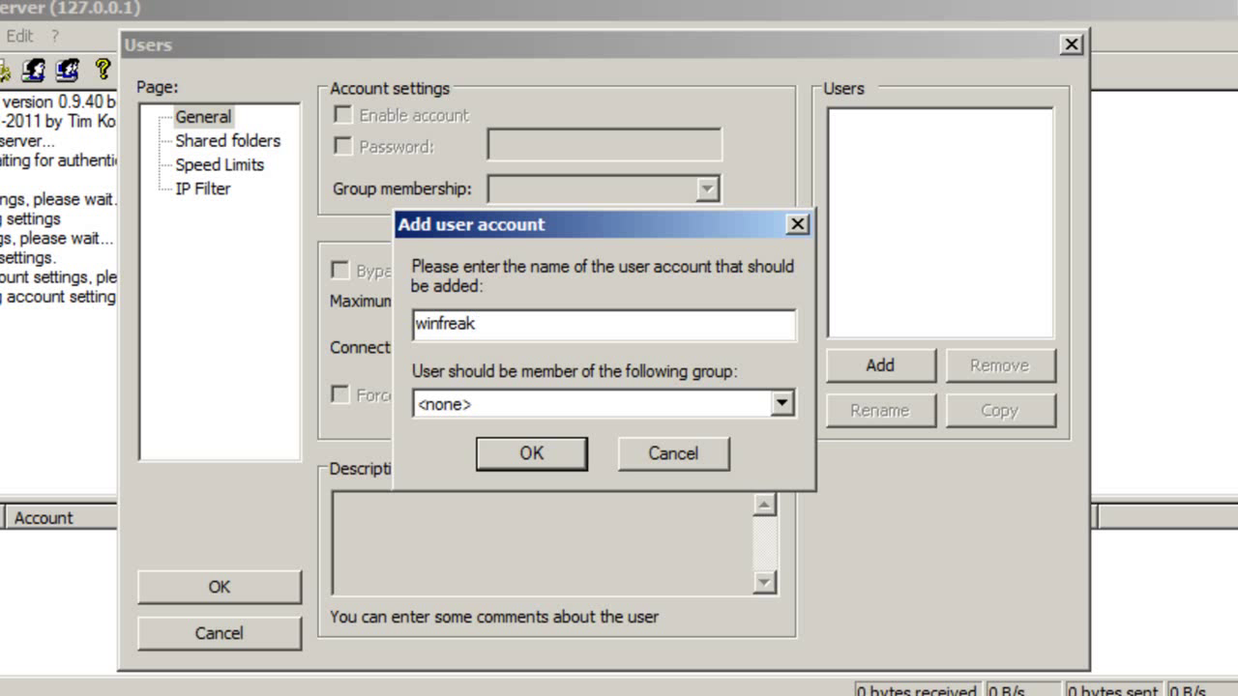
key("Return")
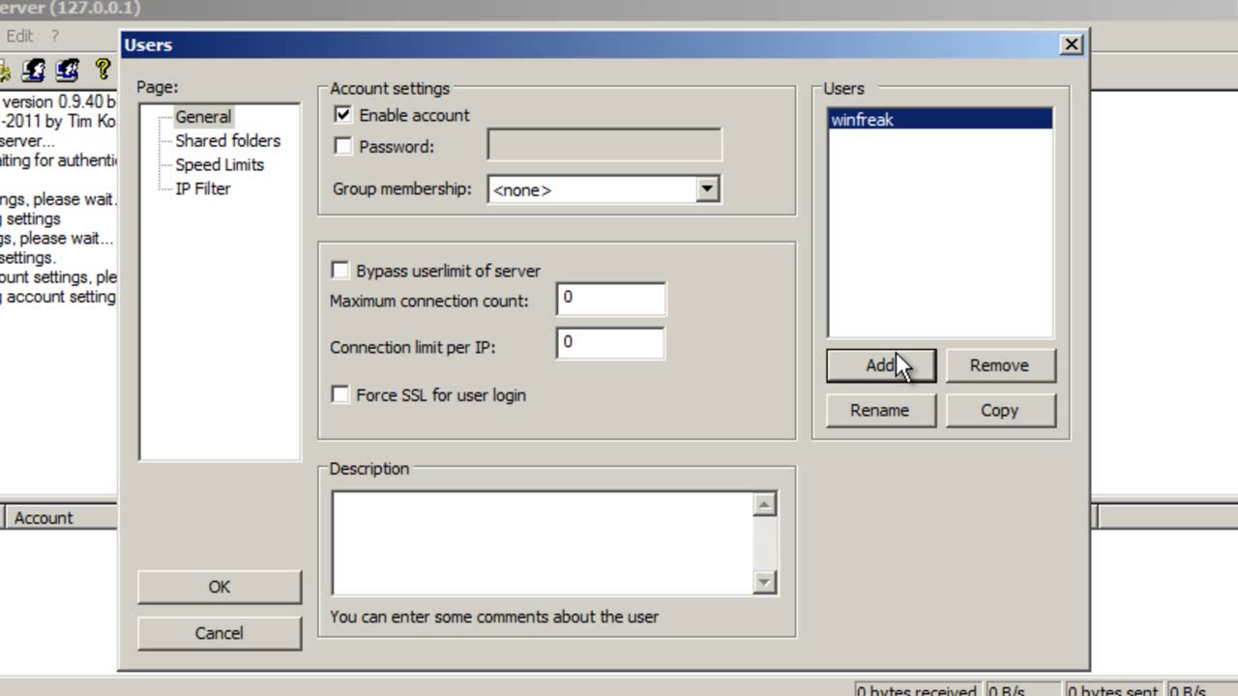
Enable password protection for the winfreak account, enter the account password and keep Group membership at <none>.
left_click(358, 152)
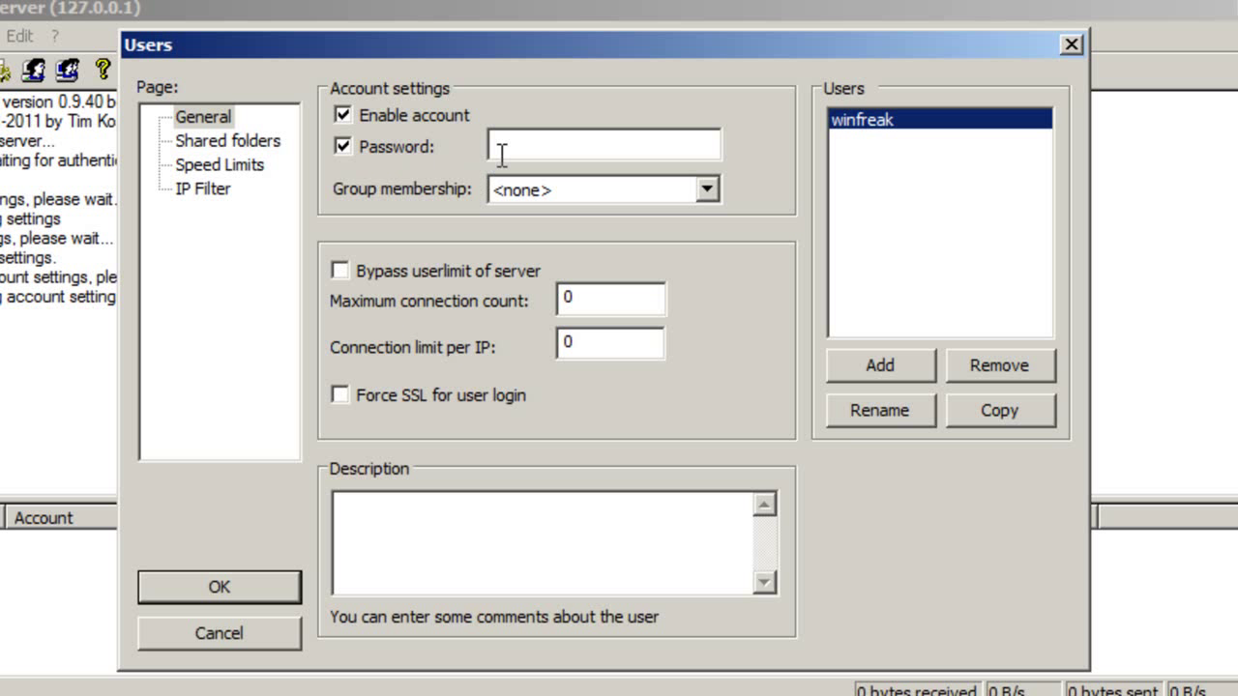
type("passwor")
left_click(544, 189)
left_click(522, 216)
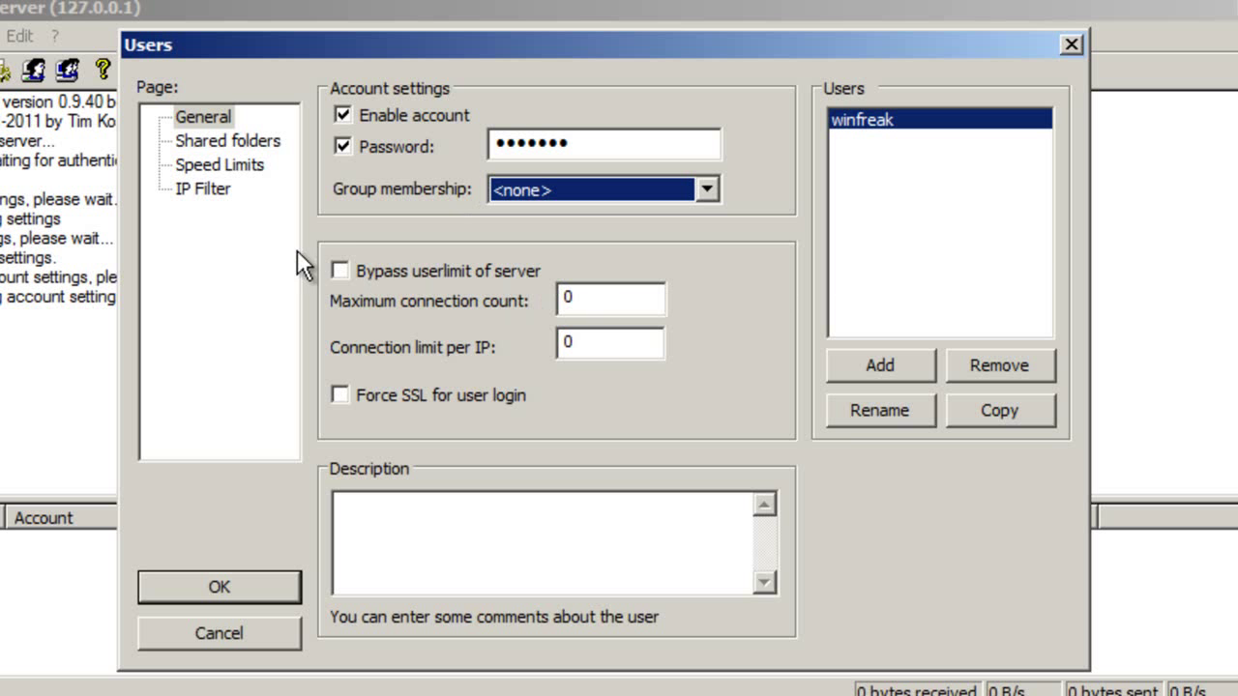
Add C:\inetpub as a shared folder for the winfreak account.
left_click(263, 145)
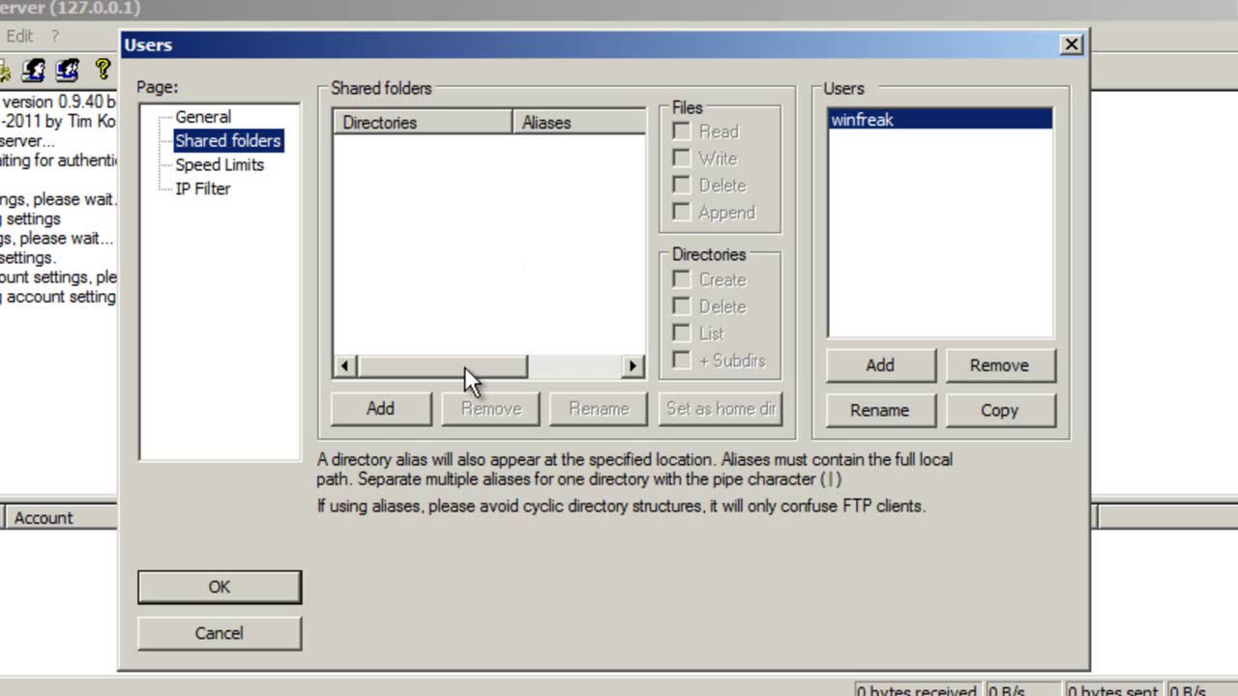
left_click(380, 408)
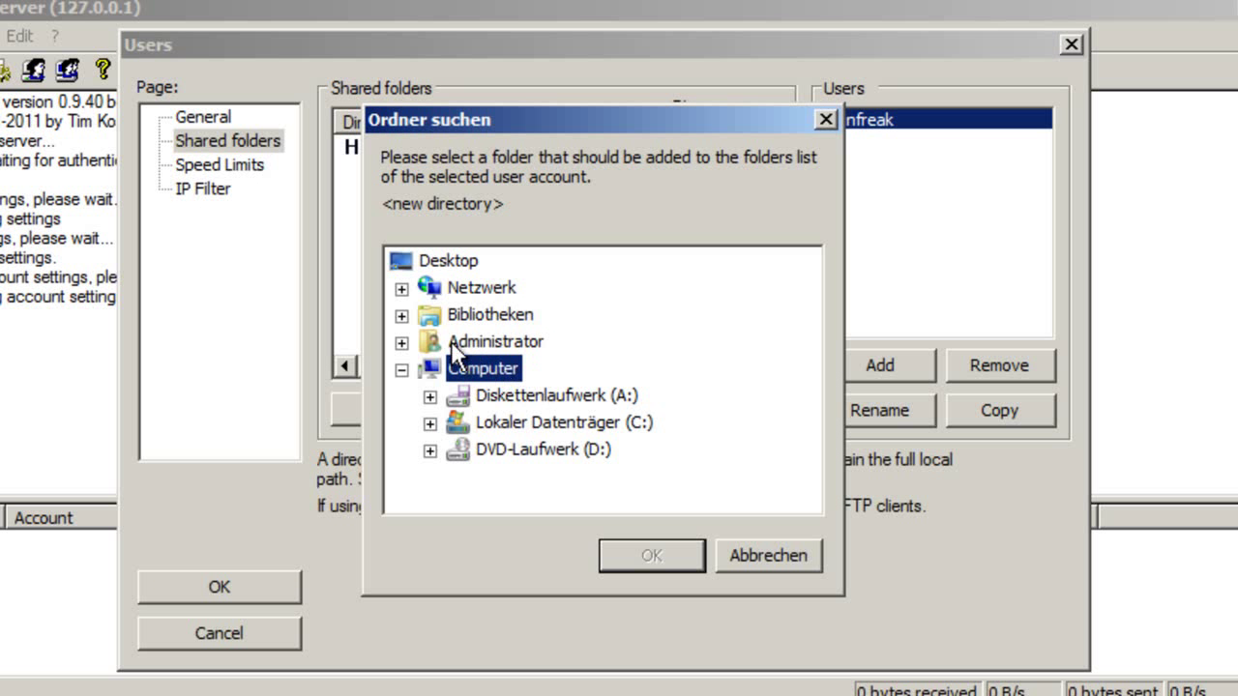
left_click(429, 423)
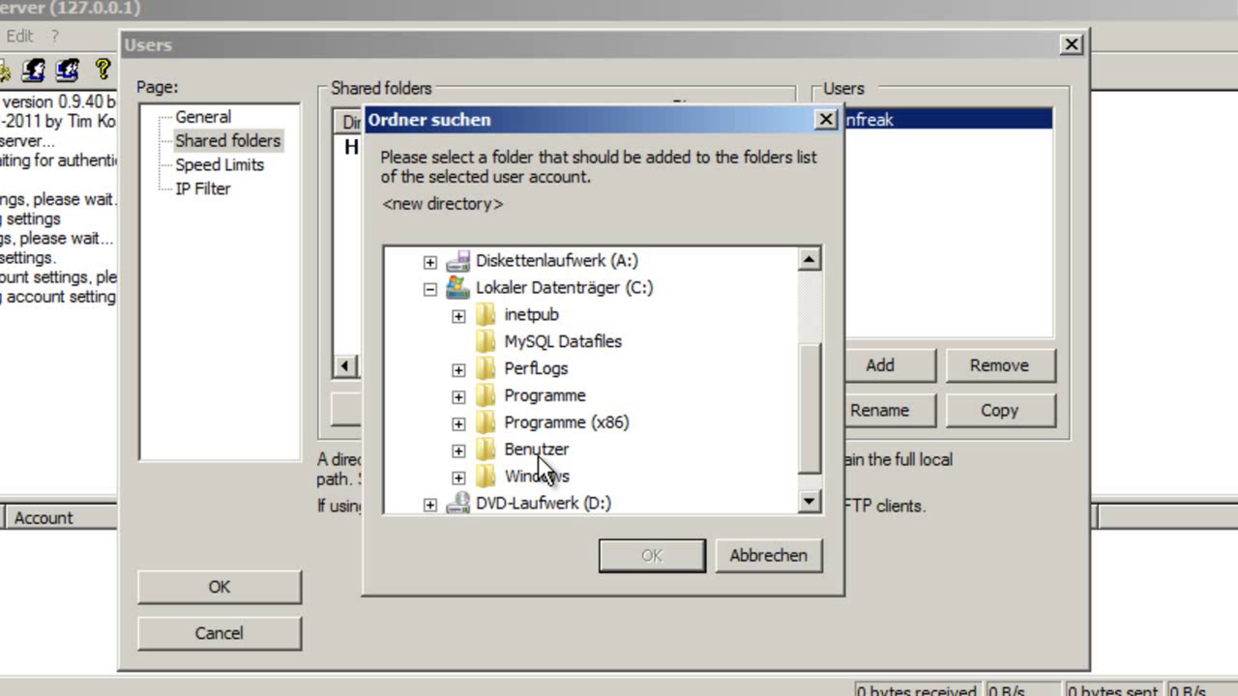
double_click(540, 317)
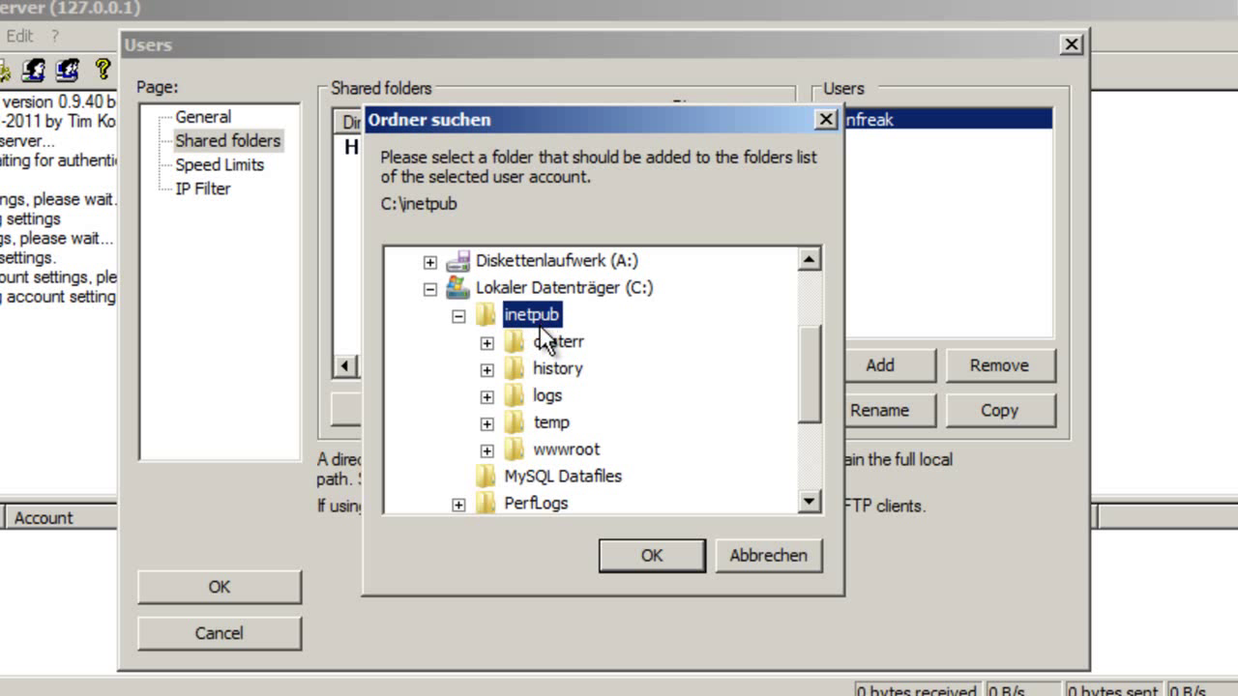
left_click(652, 555)
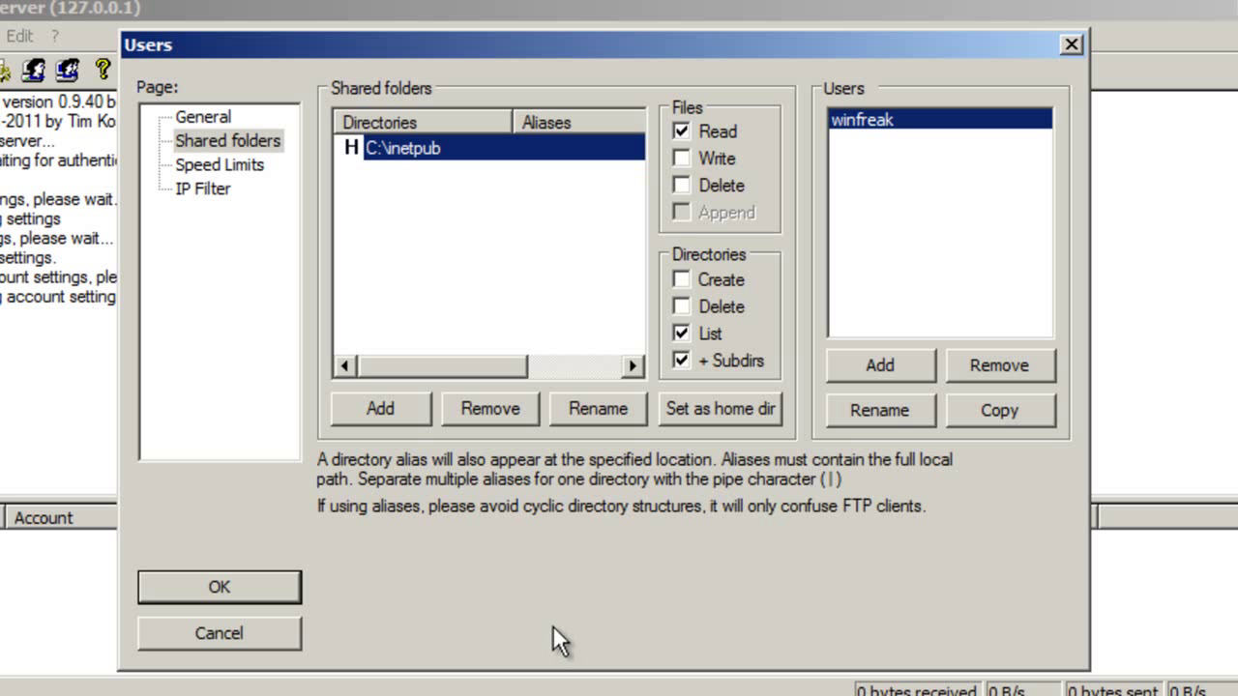
Grant Write, Delete and Append for files and Create and Delete for directories on C:\inetpub.
left_click(705, 160)
left_click(720, 189)
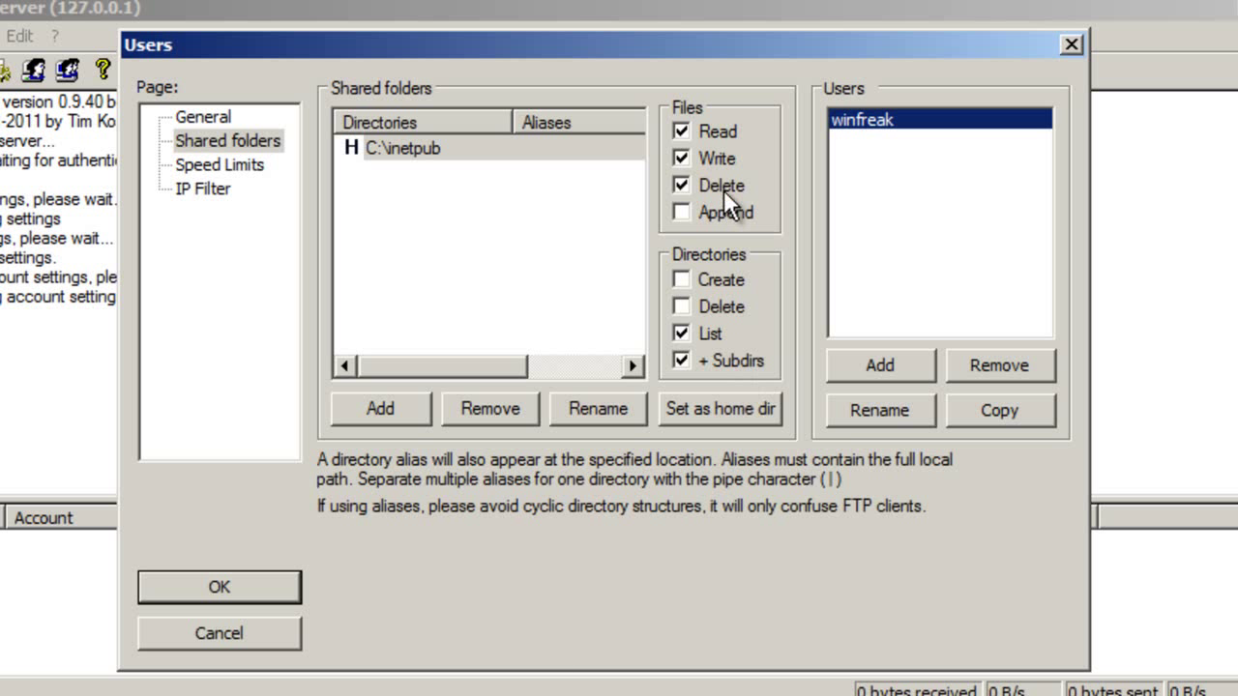
left_click(740, 277)
left_click(726, 304)
Replace the C:\inetpub shared folder with C:\inetpub\wwwroot.
left_click(473, 146)
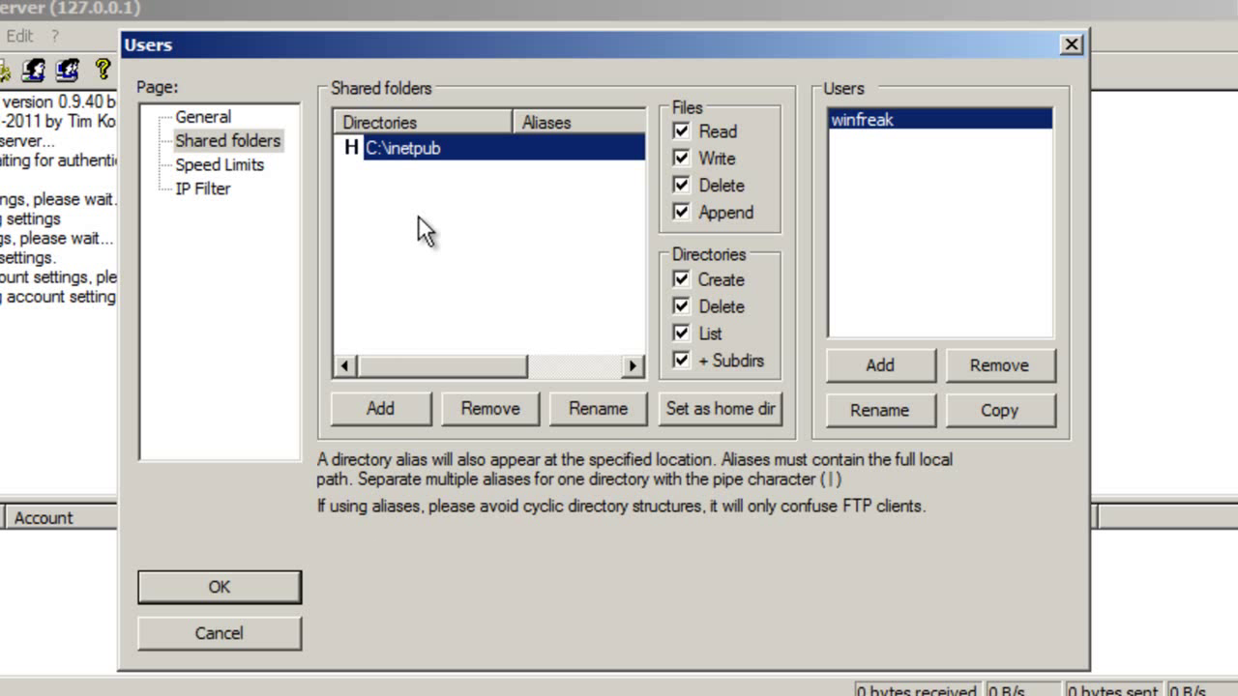
left_click(487, 401)
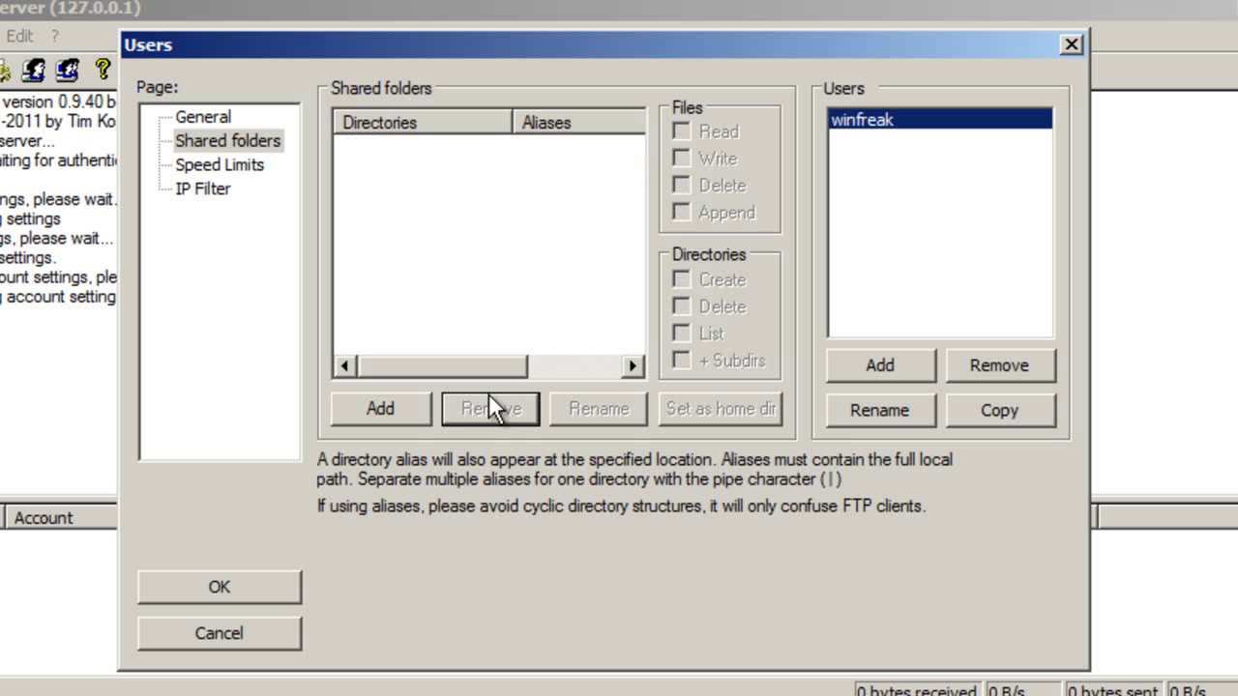
left_click(406, 410)
double_click(522, 422)
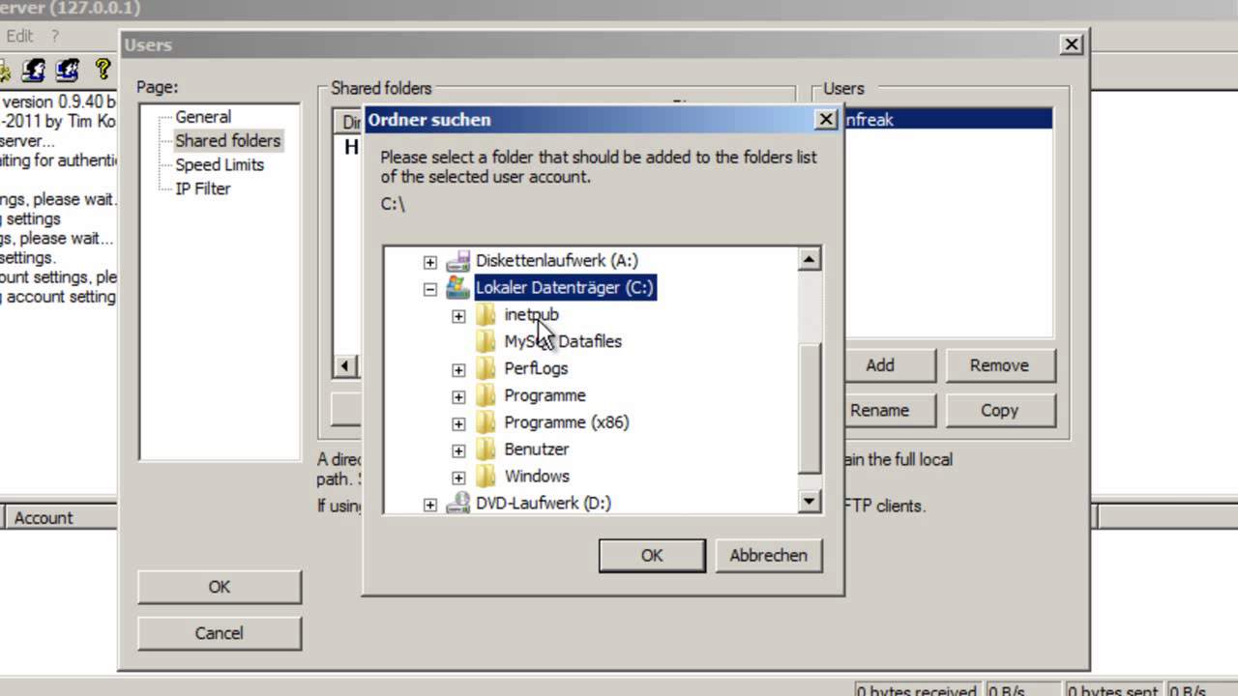
double_click(534, 316)
left_click(559, 451)
left_click(660, 553)
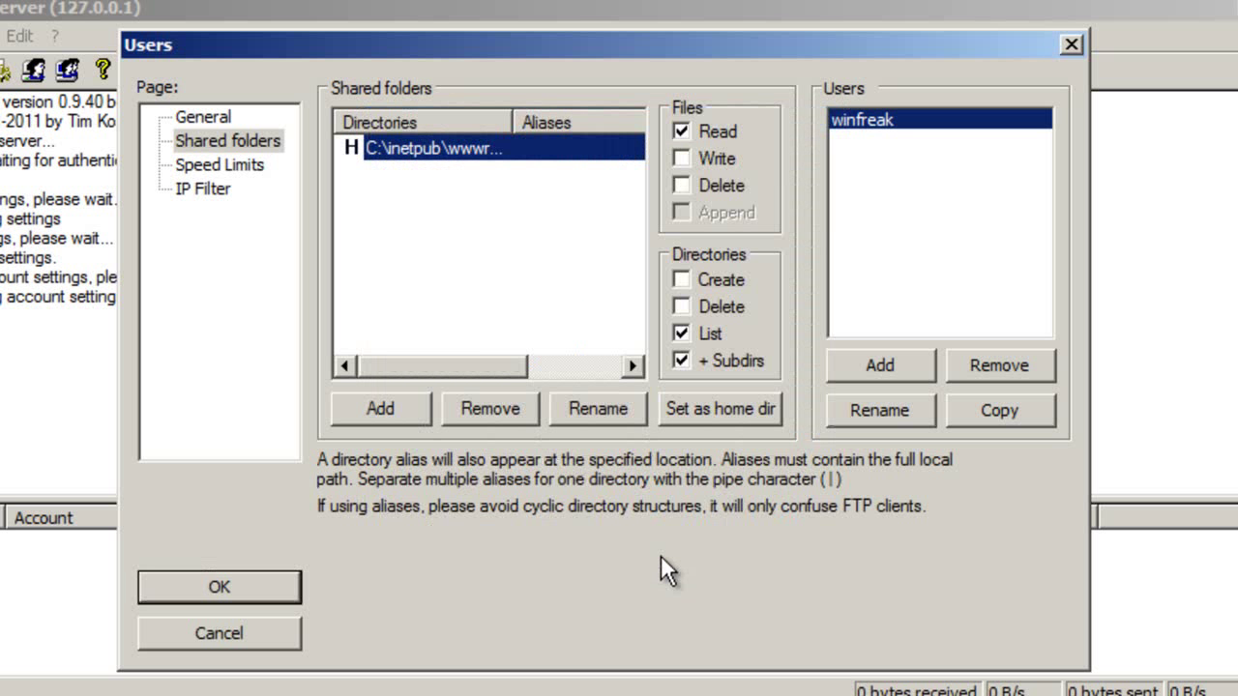
Grant Create and Delete for directories and Write and Delete for files on the wwwroot folder.
left_click(712, 404)
left_click(714, 305)
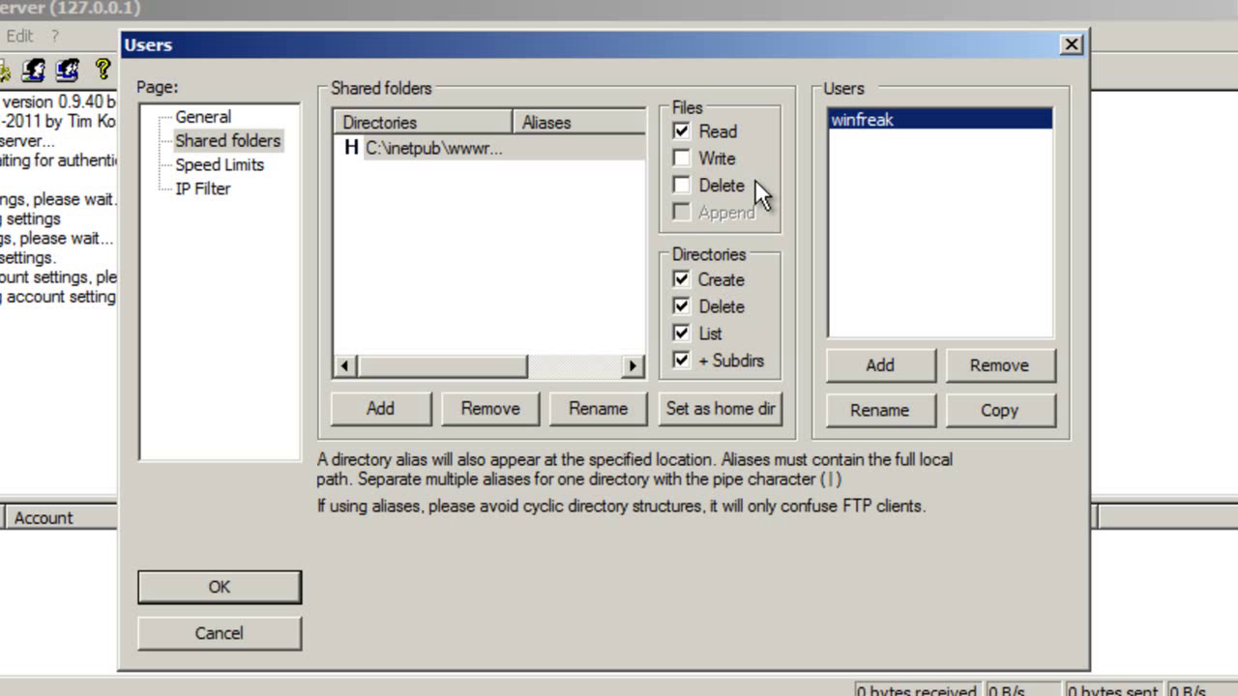
left_click(726, 188)
left_click(725, 156)
Add C:\inetpub\logs as a second shared folder for winfreak with the default permissions.
left_click(431, 411)
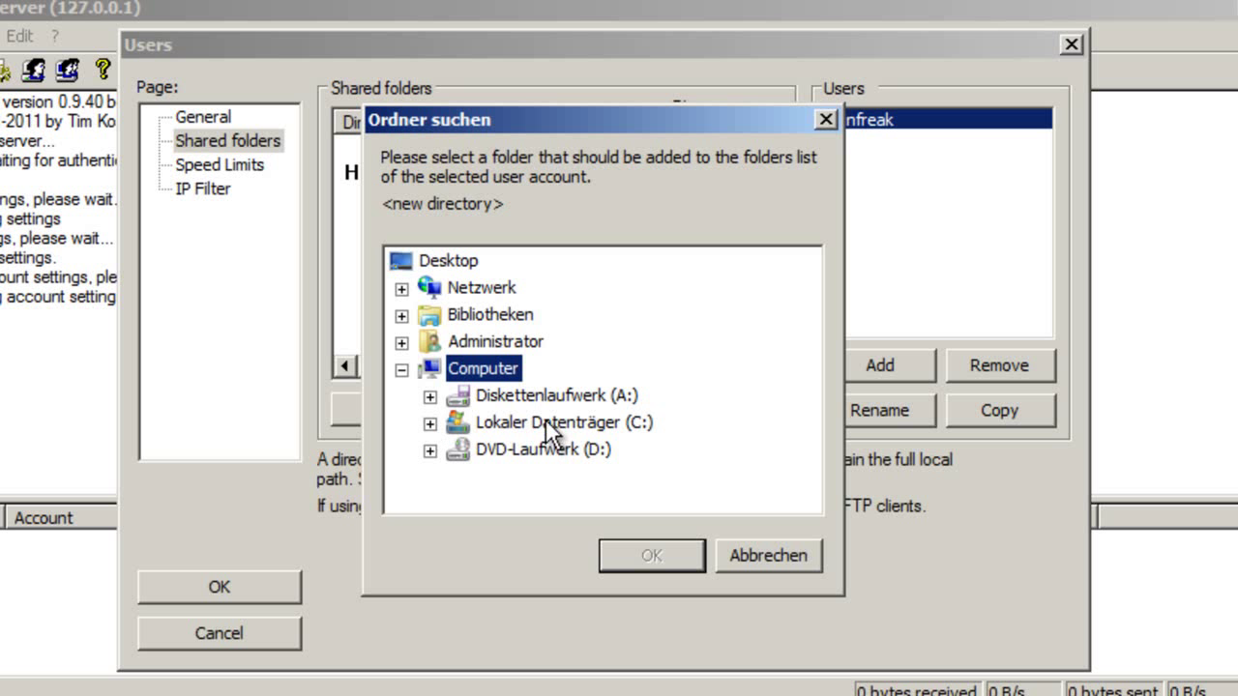
double_click(546, 421)
double_click(538, 318)
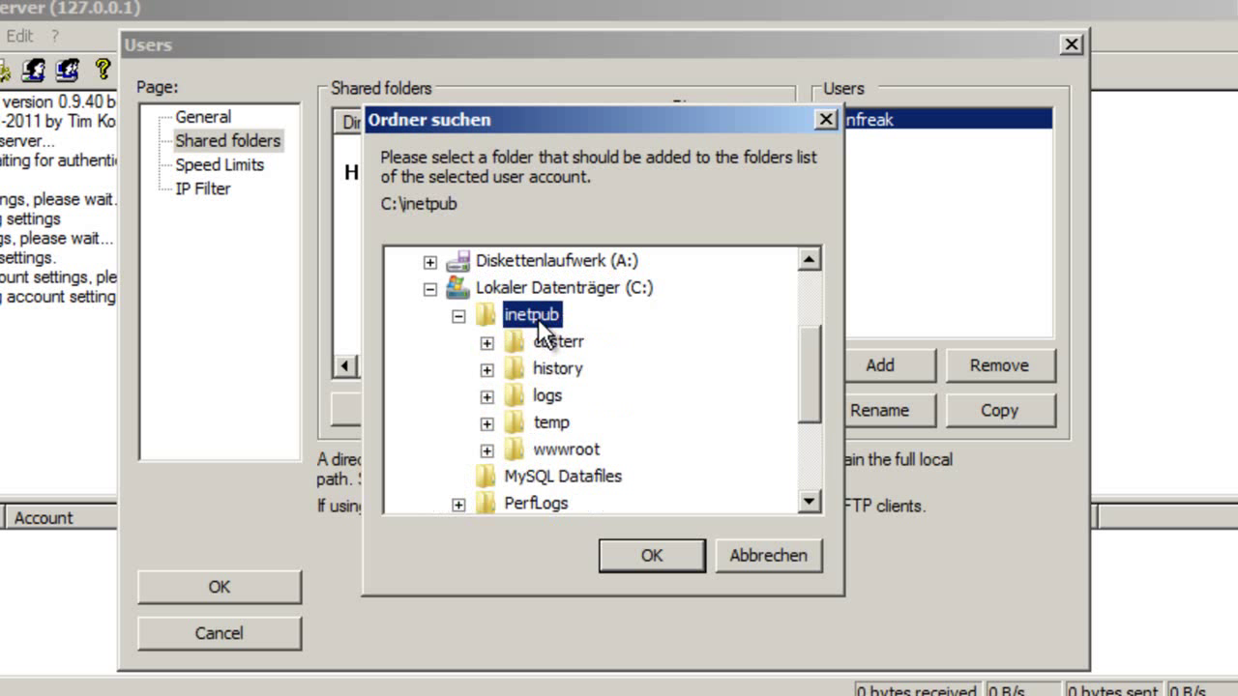
left_click(578, 372)
left_click(547, 397)
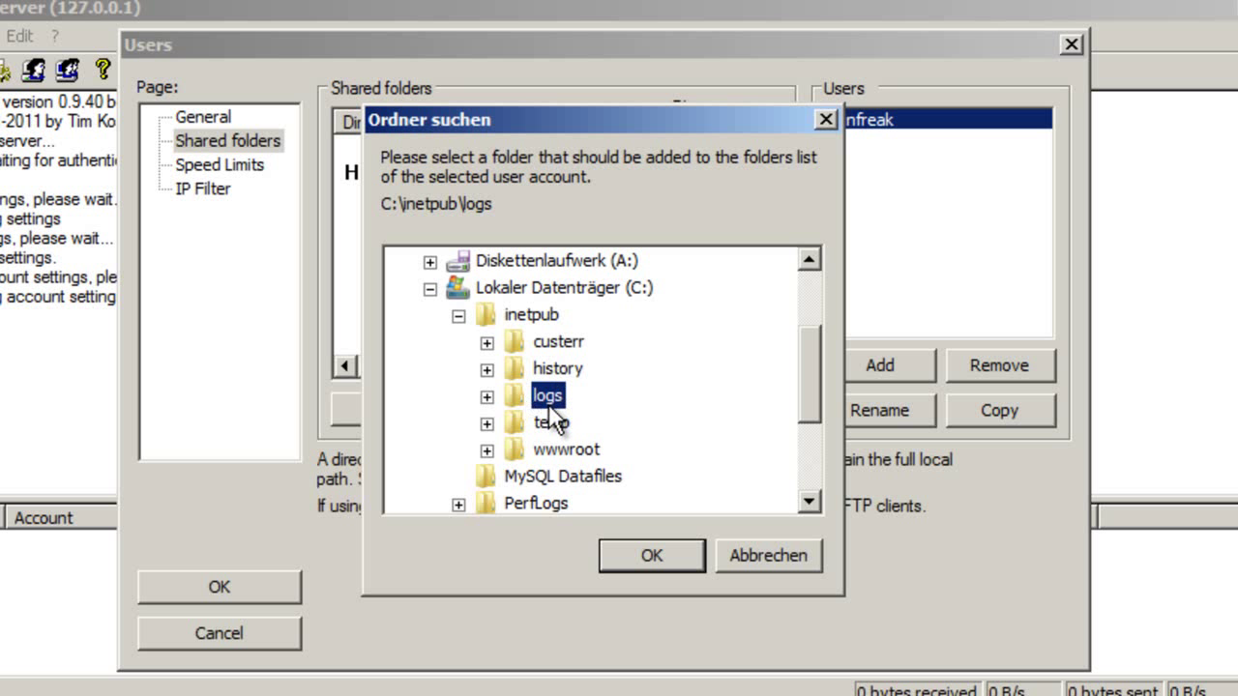
left_click(649, 555)
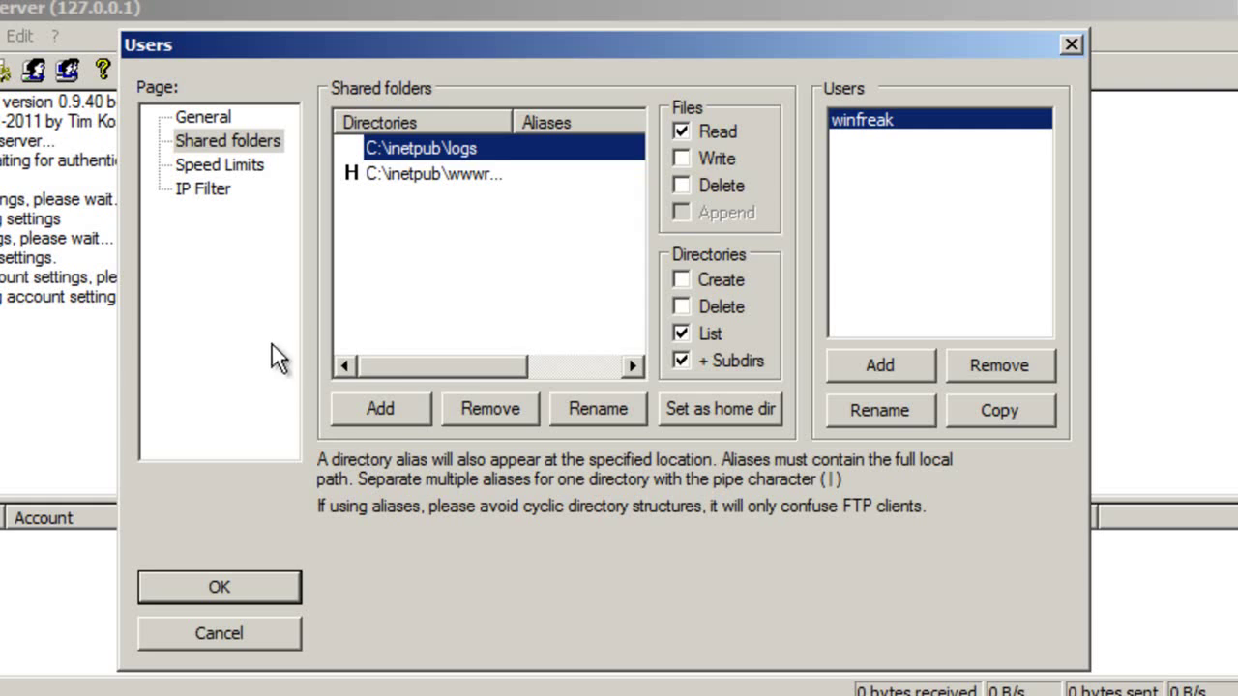
Save the user account settings and minimize the FileZilla Server window.
left_click(432, 283)
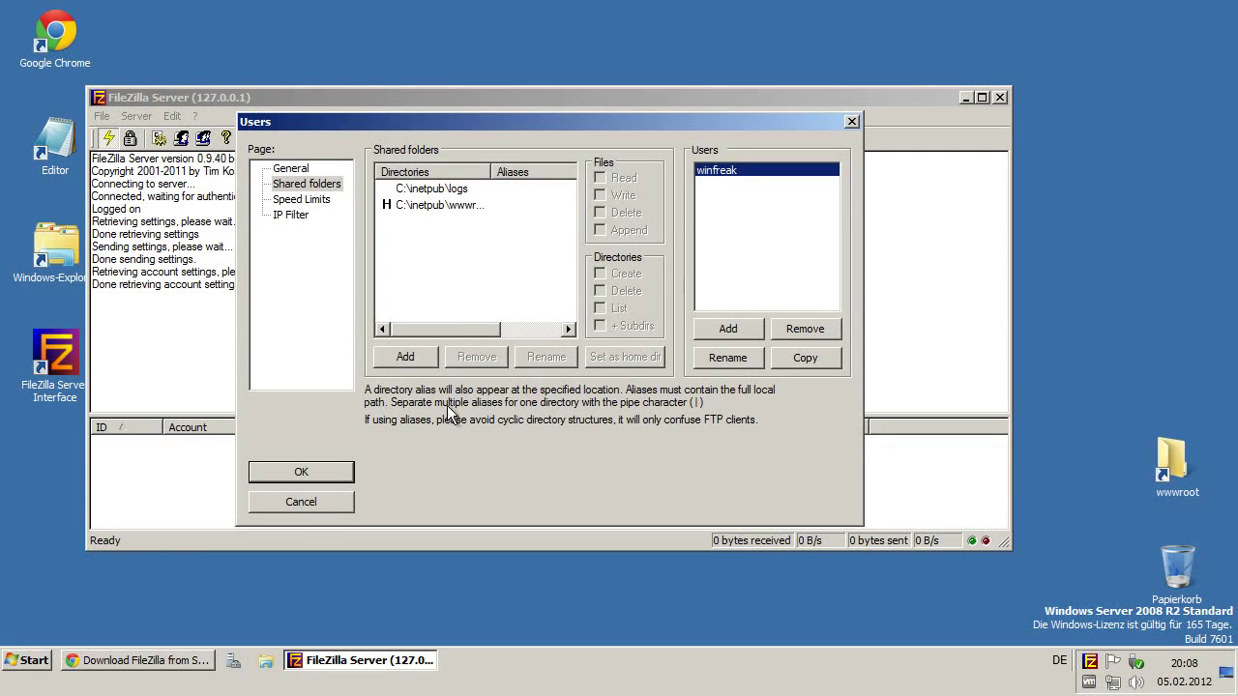
left_click(324, 473)
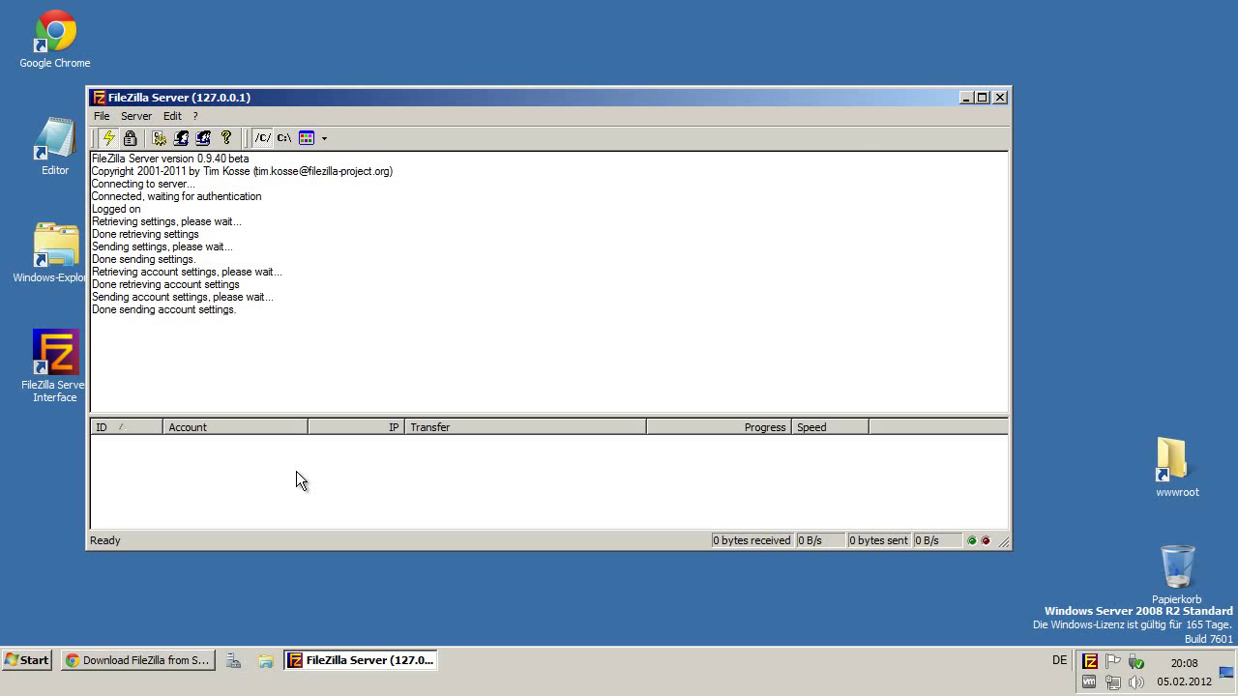
left_click(966, 97)
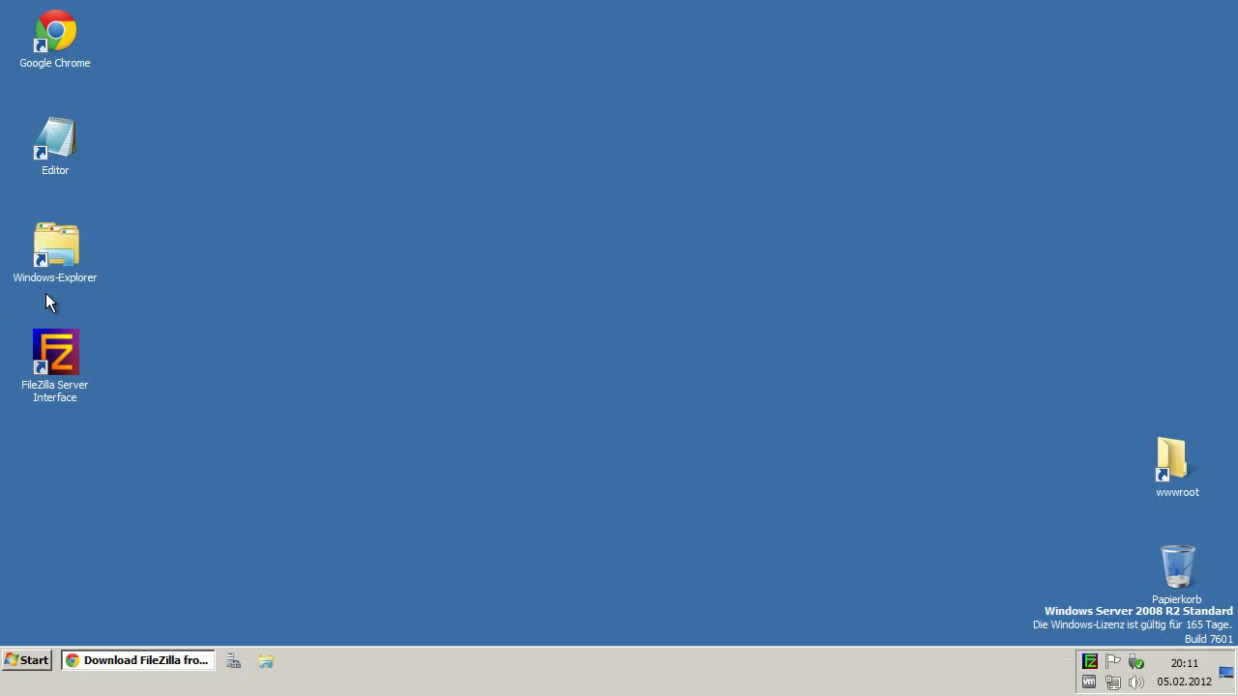
Open Windows Explorer and go to ftp://localhost/.
left_click(58, 268)
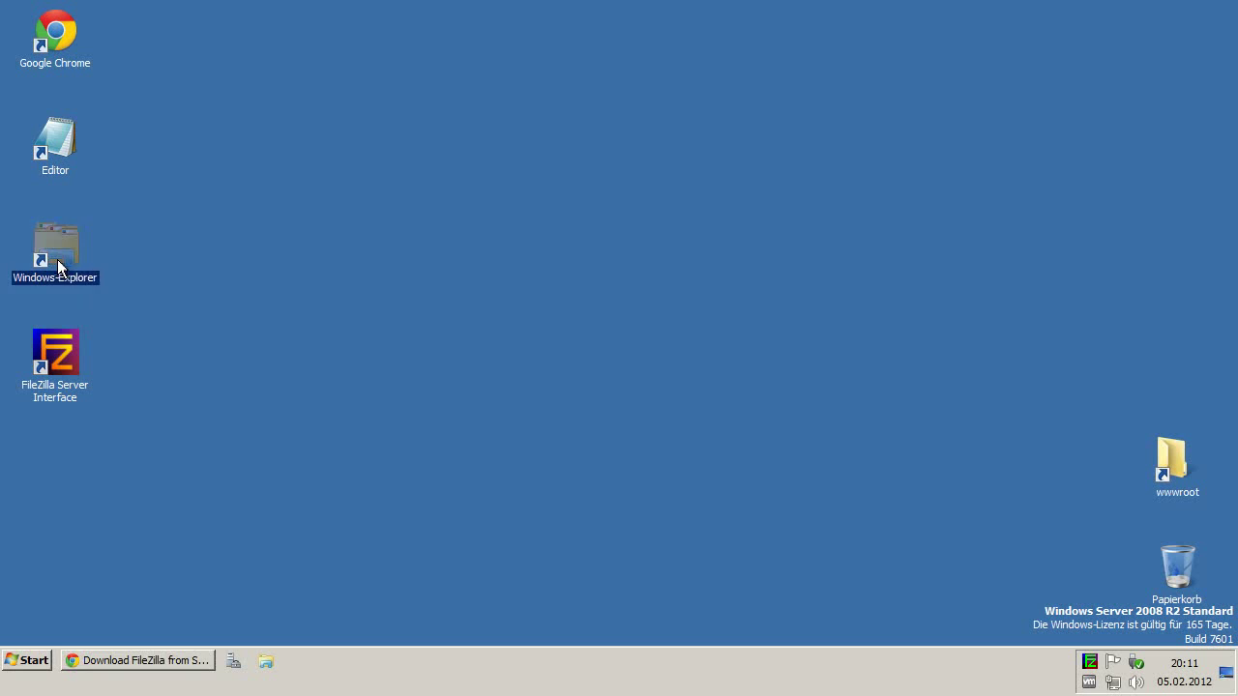
double_click(58, 268)
left_click(493, 110)
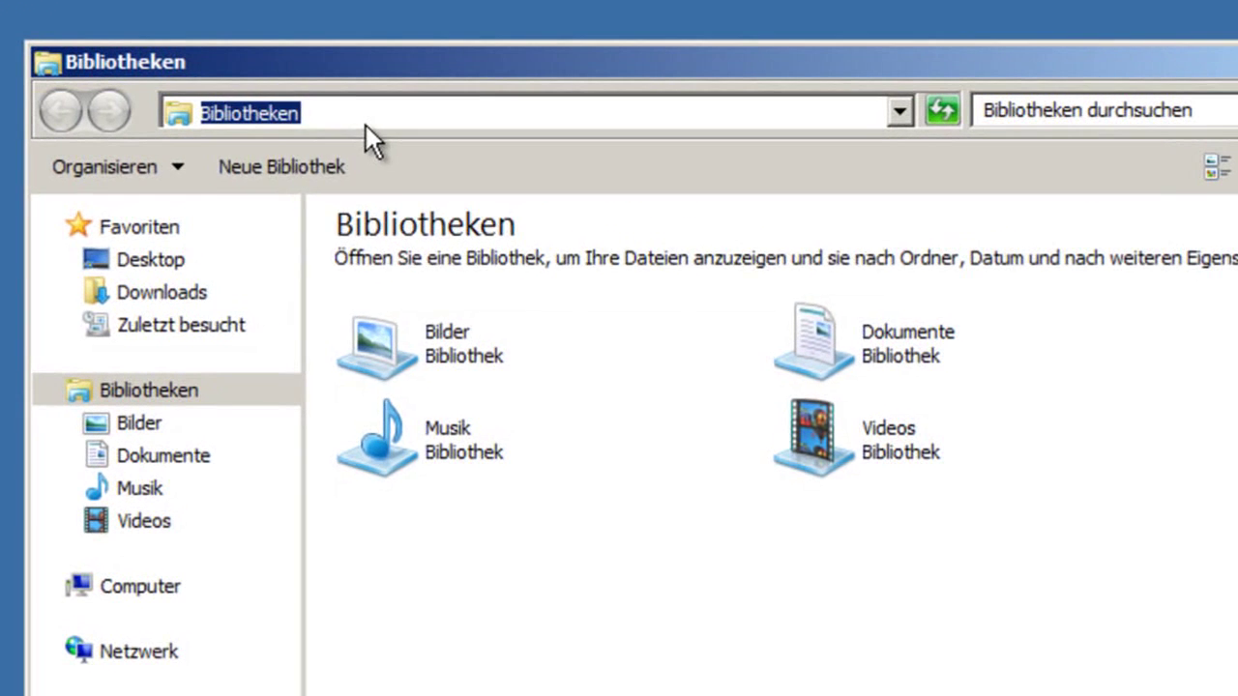
type("ftp_")
key("BackSpace")
type("://")
key("Down")
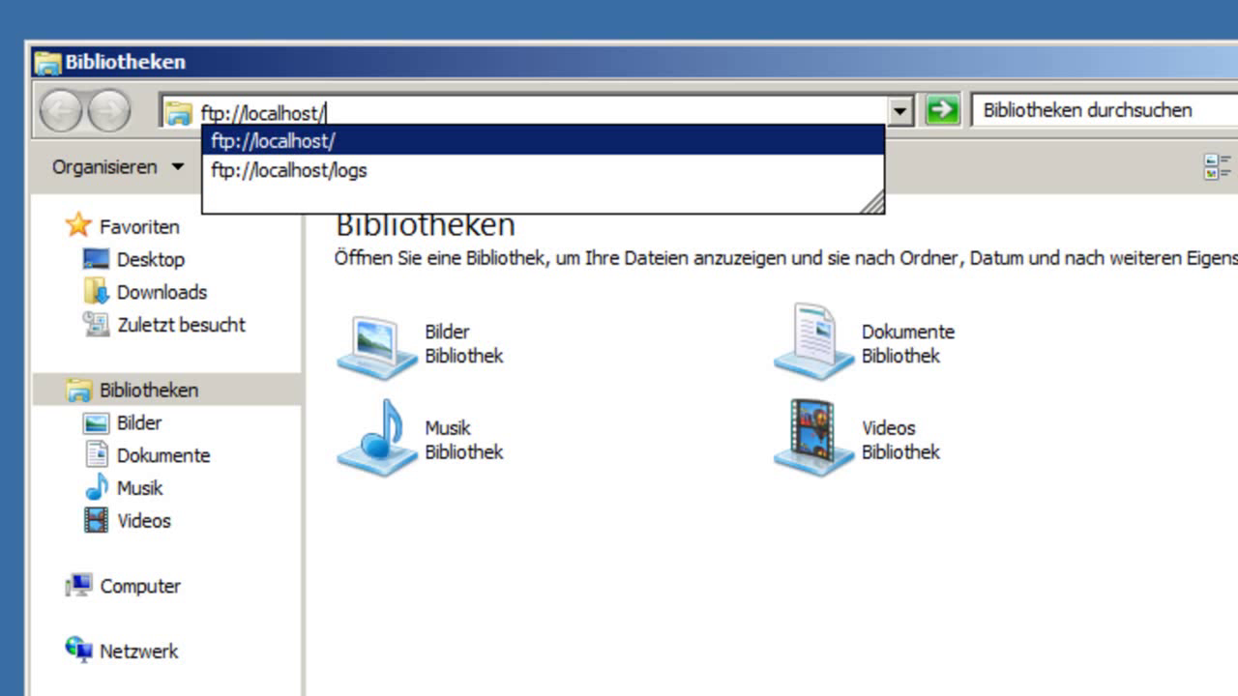
key("Return")
Log in to the localhost FTP server as winfreak with the account password.
key("Tab")
key("Tab")
left_click(465, 324)
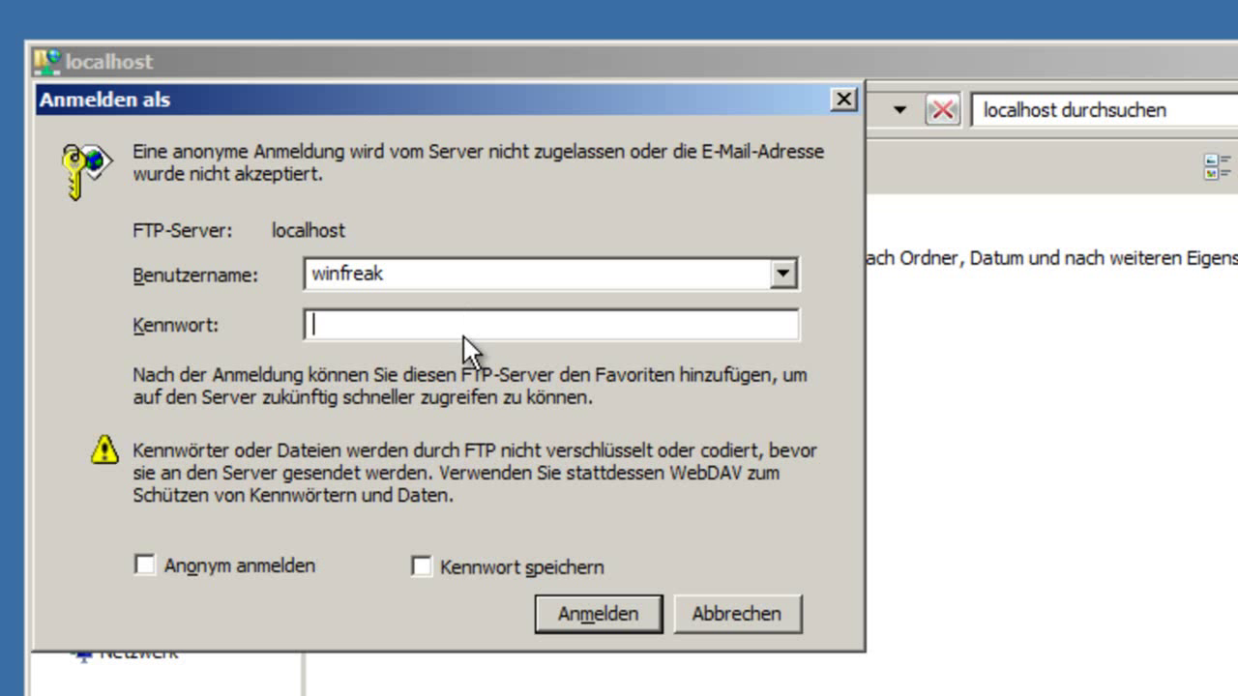
type("*******")
key("Return")
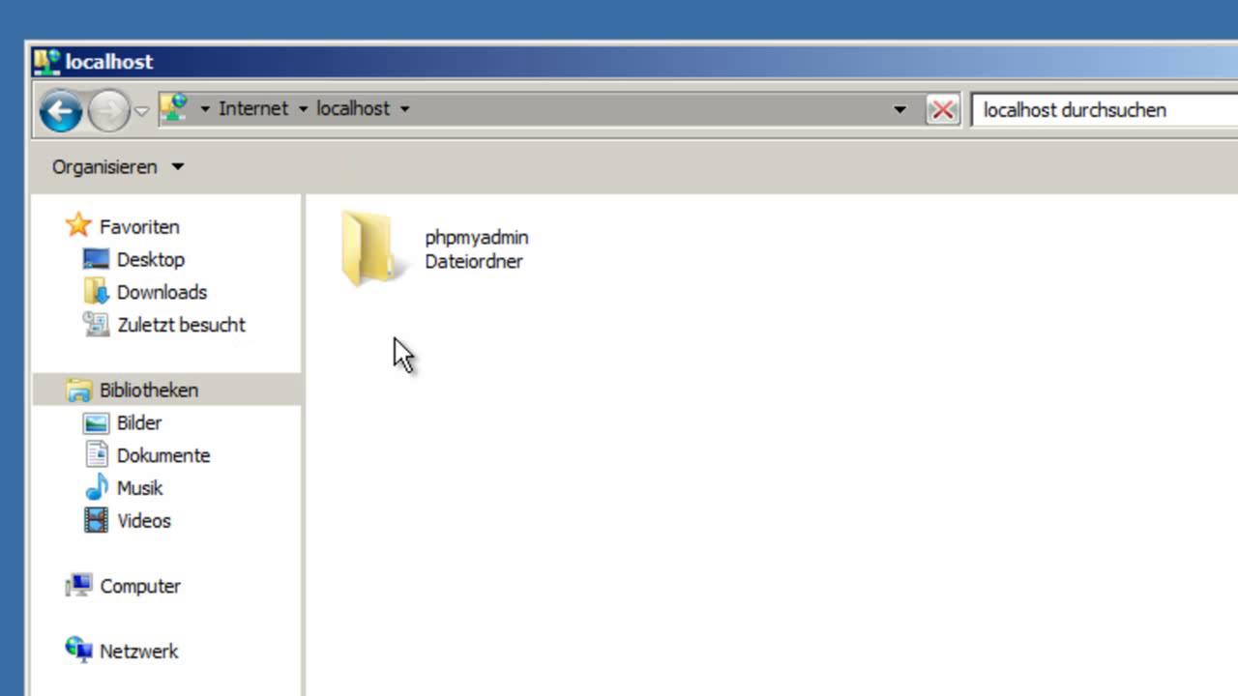
Test write access by creating a new folder in the FTP root directory and deleting it.
left_click(527, 254)
left_click(628, 348)
right_click(695, 374)
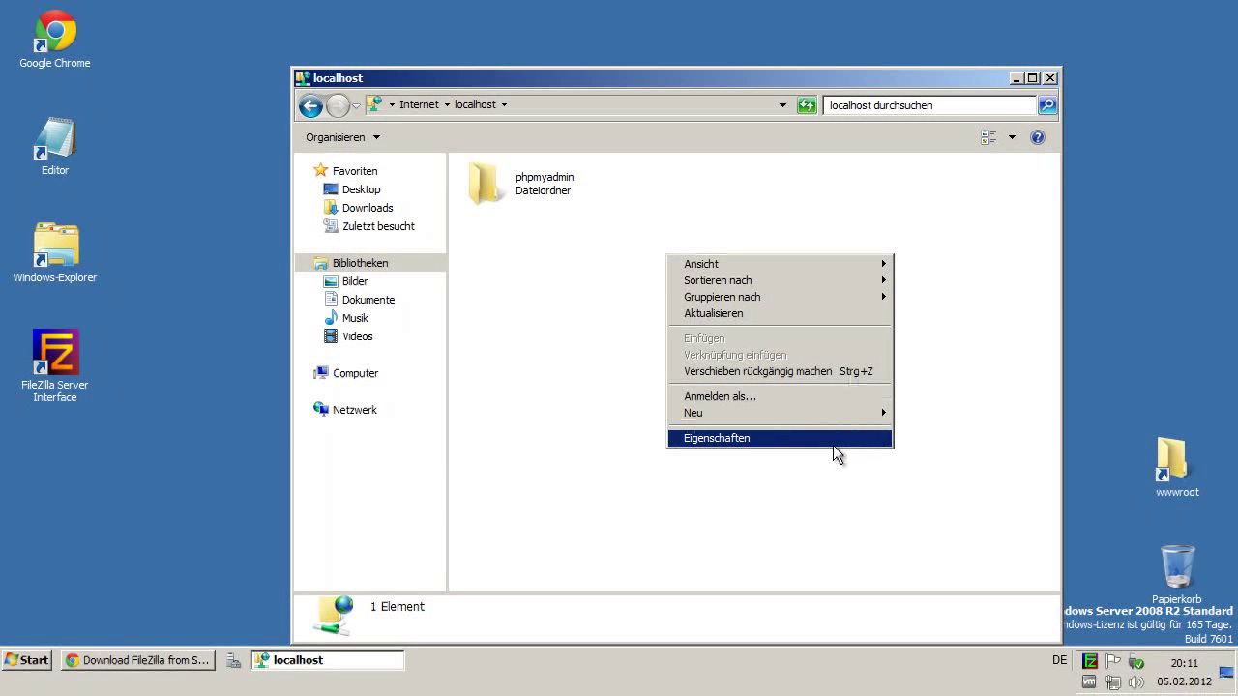
mouse_move(832, 416)
left_click(943, 415)
left_click(906, 303)
left_click(812, 194)
key("Delete")
key("Return")
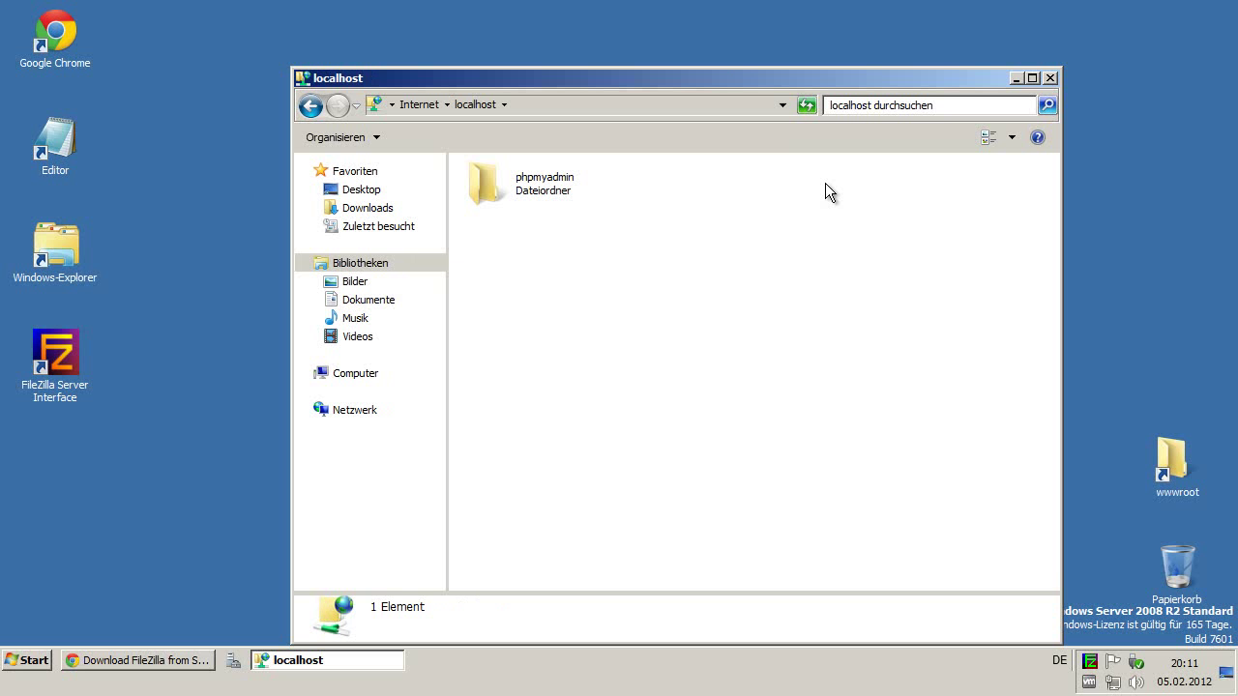
Examine the properties of the phpmyadmin folder on the FTP server and close them.
right_click(527, 189)
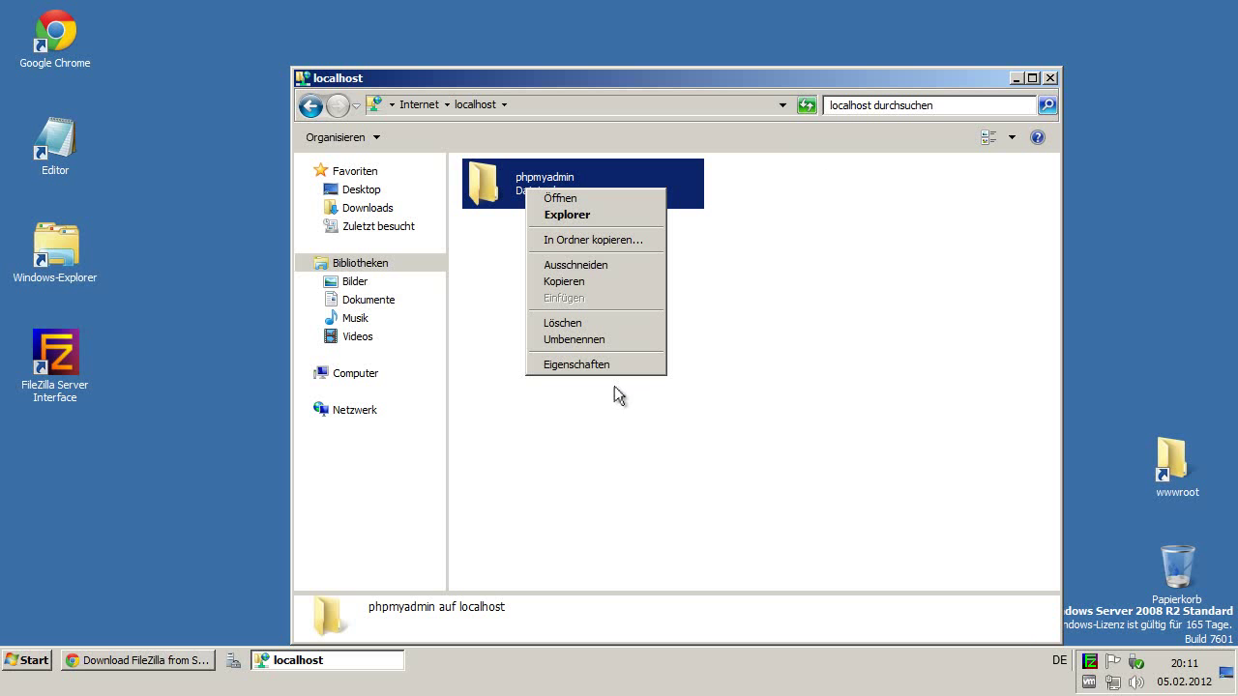
left_click(604, 364)
left_click_drag(122, 14, 453, 104)
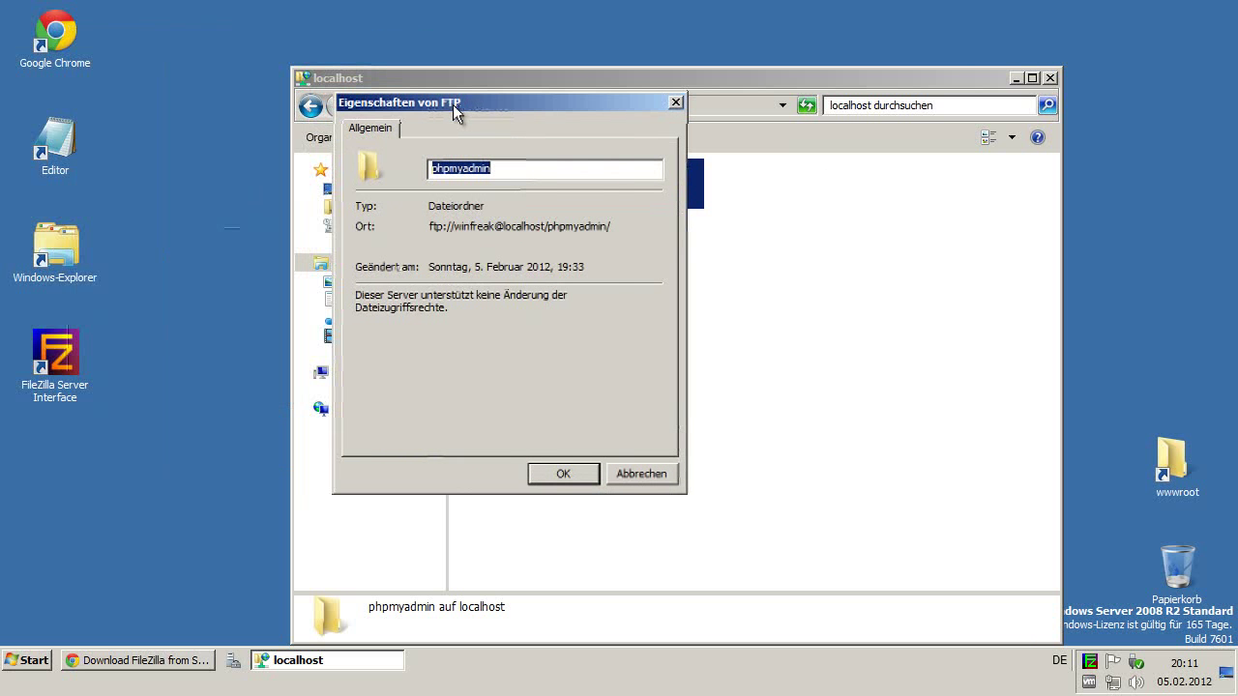
left_click(694, 109)
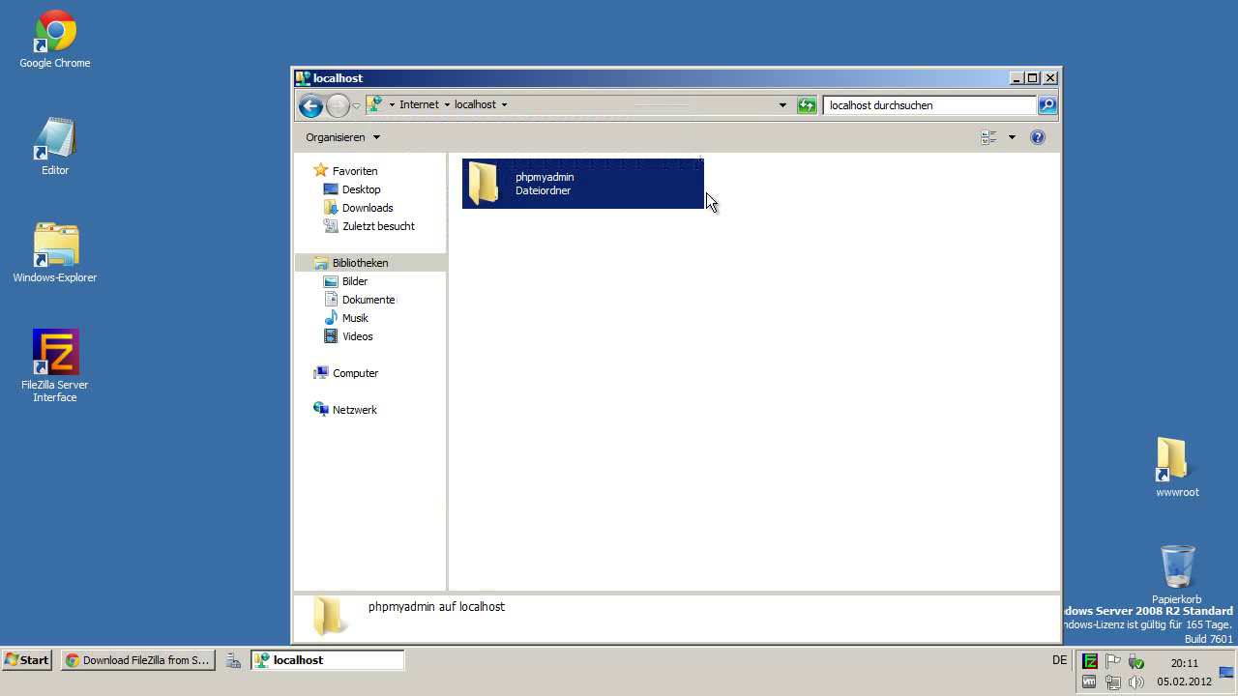
Close the Explorer window showing the localhost FTP server.
left_click(739, 333)
left_click(560, 104)
left_click(1049, 78)
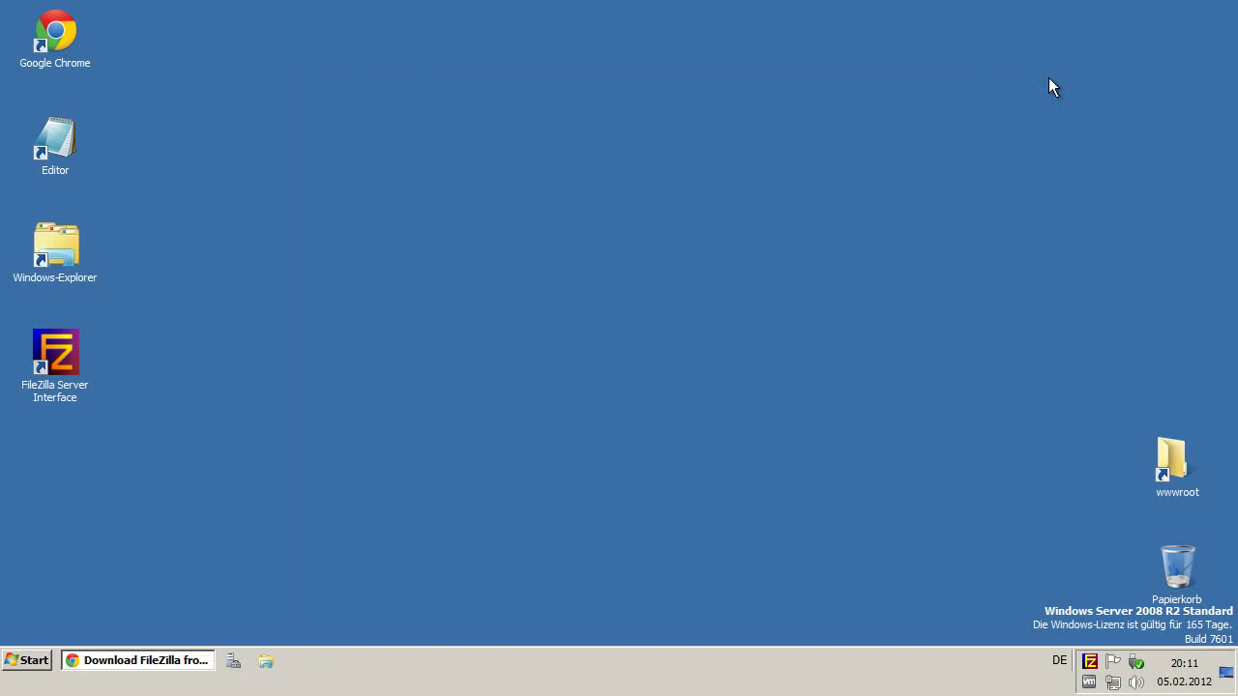
Search for "fire" and open Windows-Firewall mit erweiterter Sicherheit.
left_click(538, 309)
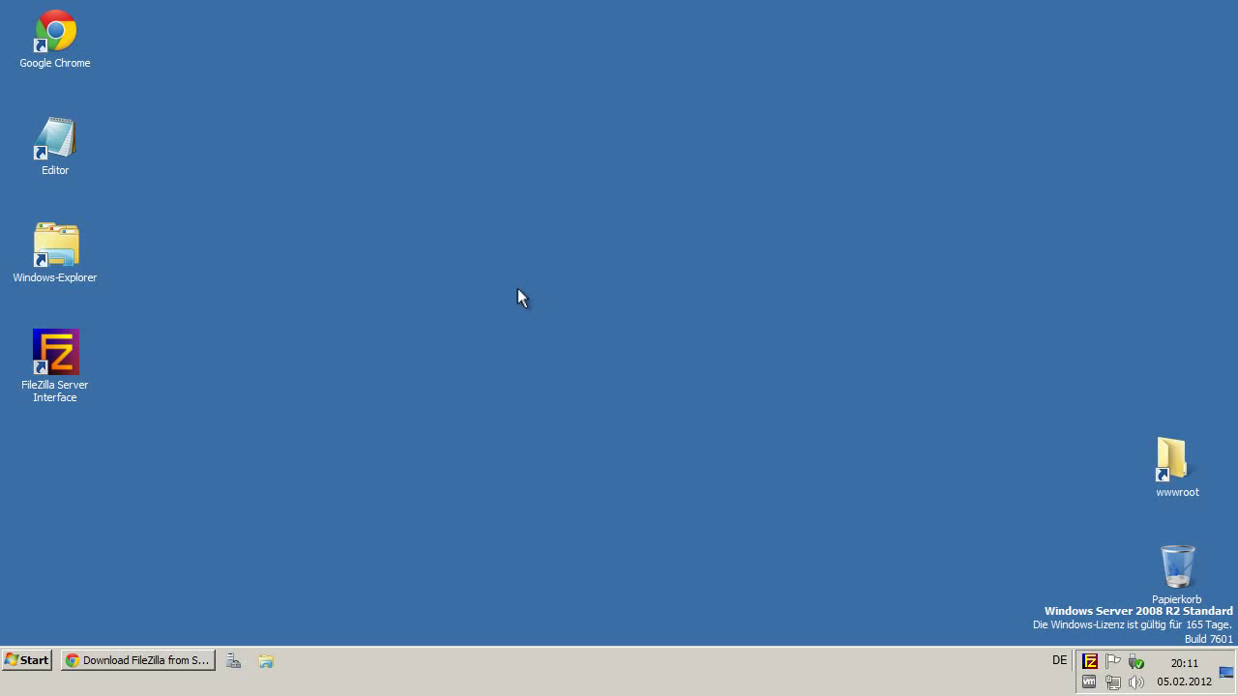
left_click(35, 663)
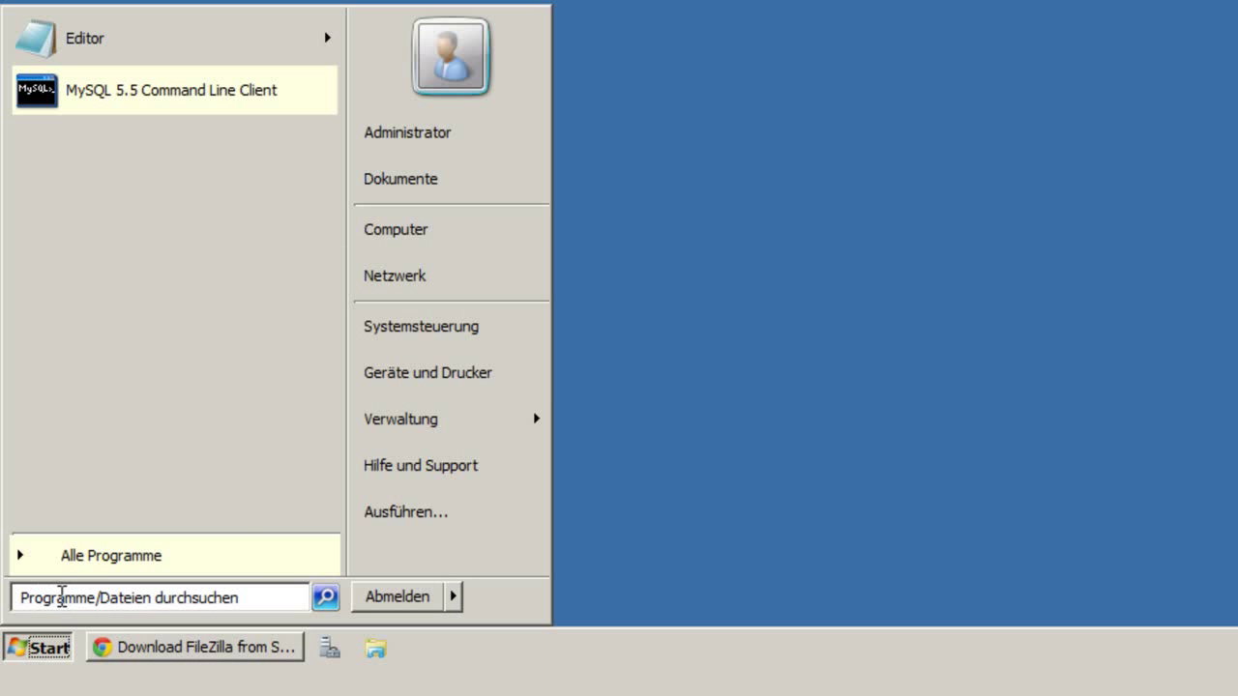
left_click(62, 596)
type("fire")
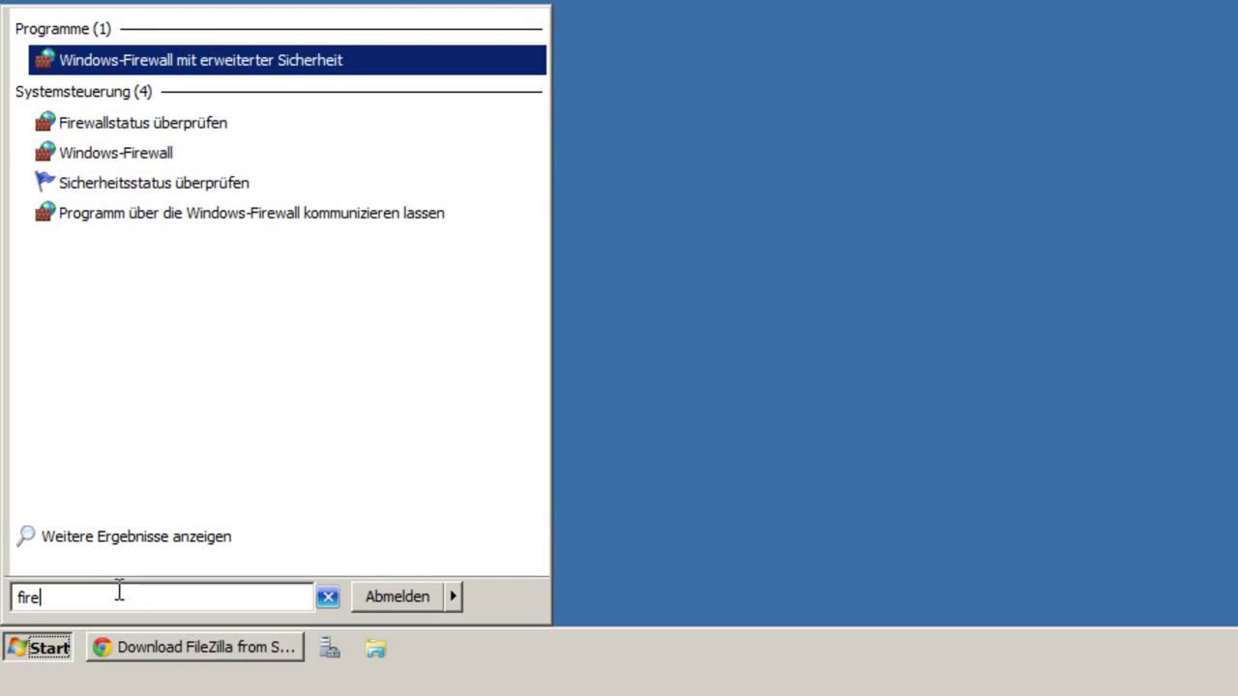
key("Return")
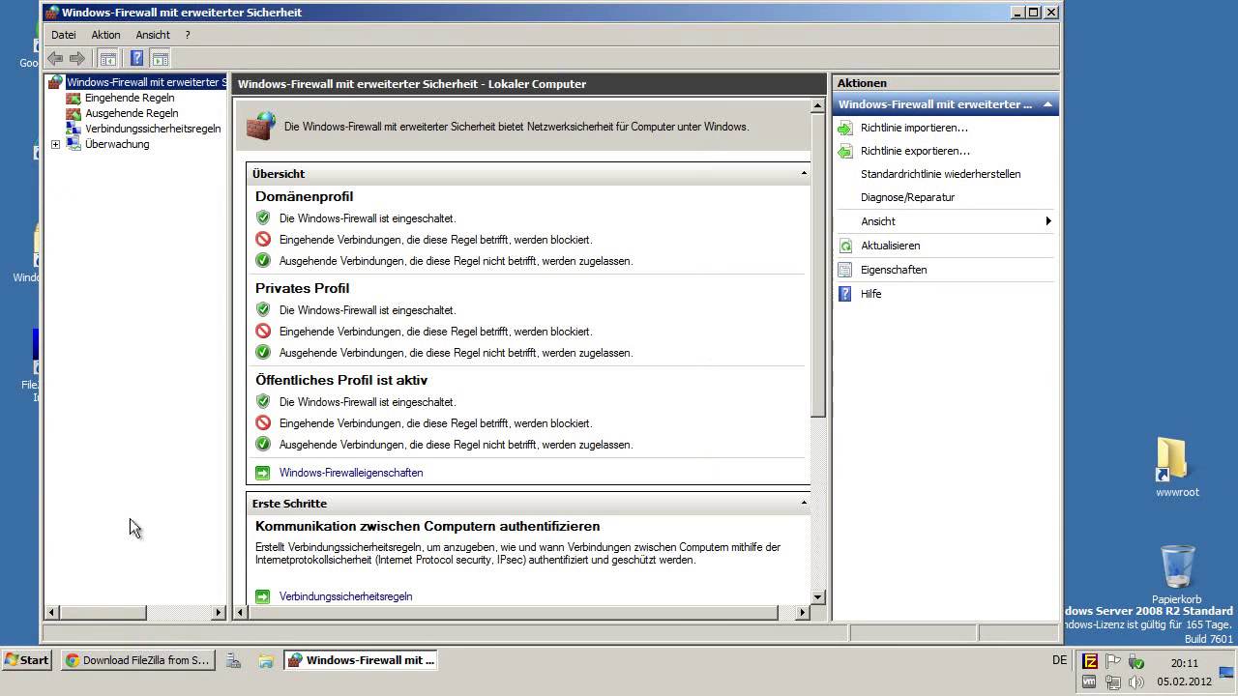
Start a new inbound firewall rule of the type Programm.
left_click(135, 98)
right_click(135, 99)
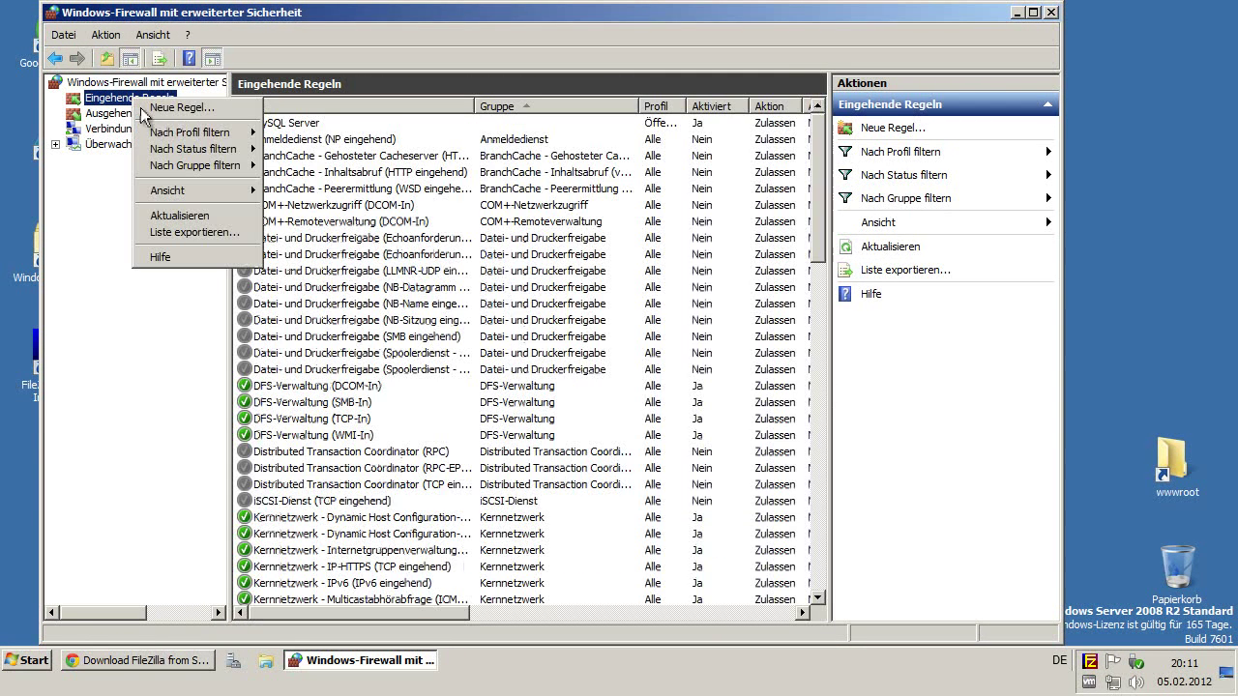
left_click(199, 109)
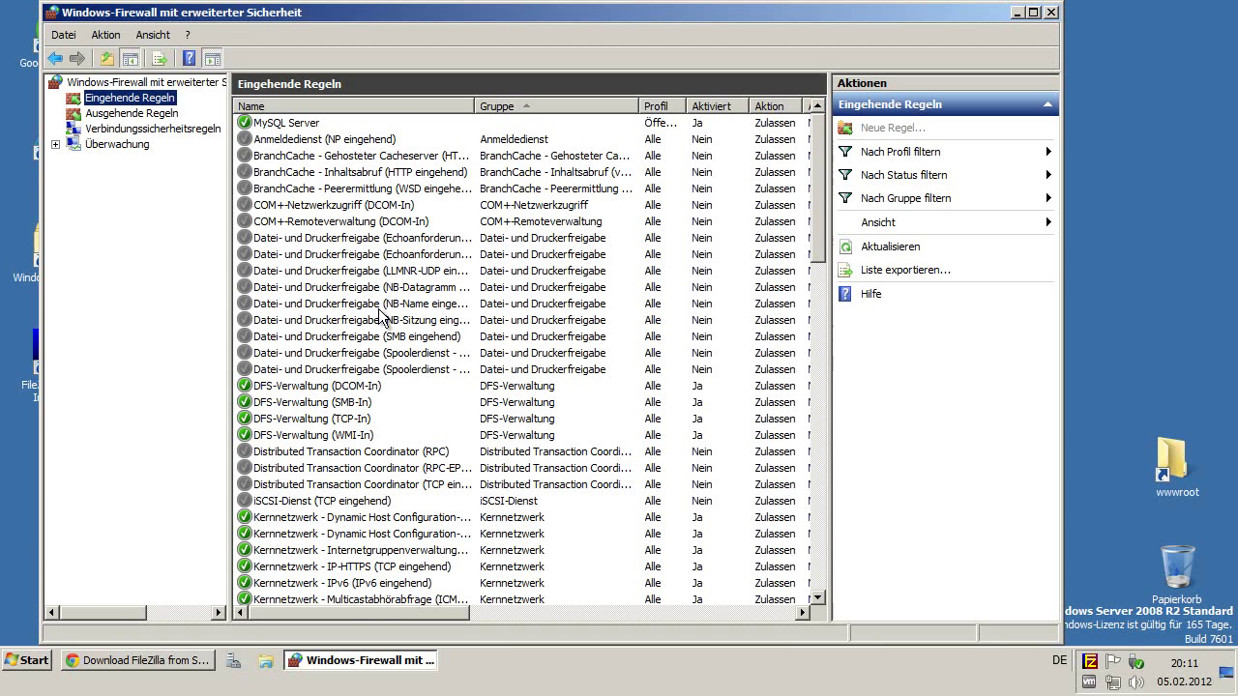
left_click_drag(469, 160, 509, 28)
left_click(718, 539)
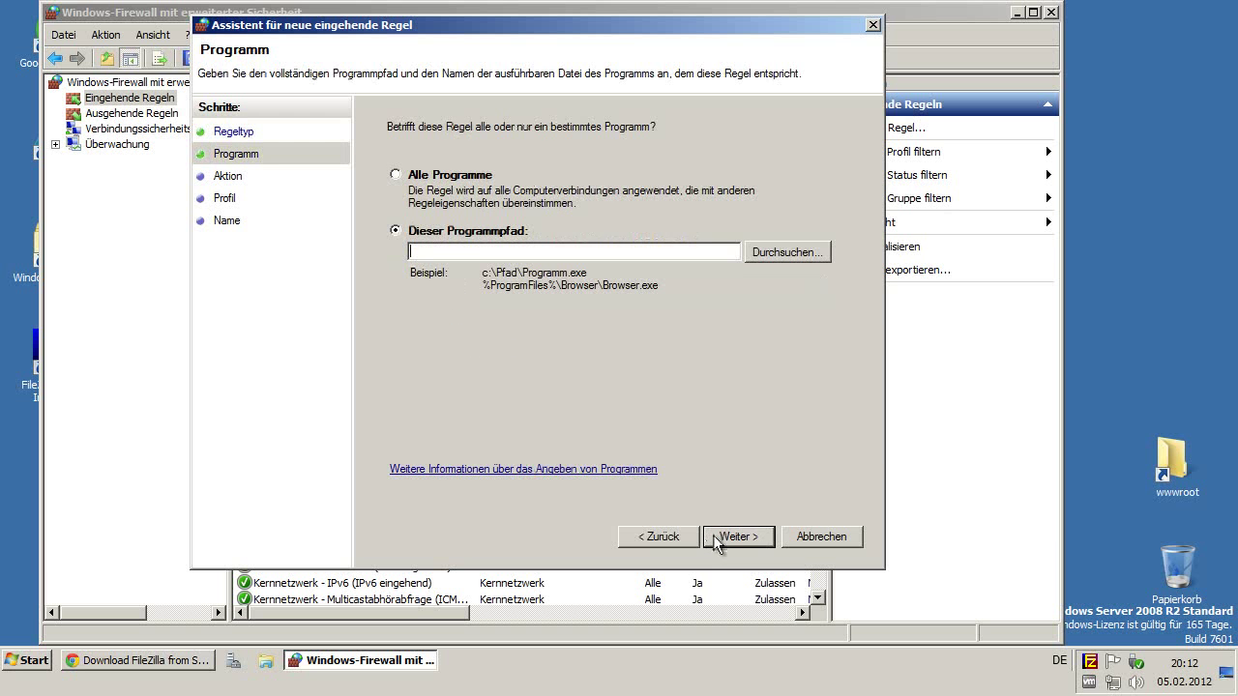
Set the inbound rule's program path to FileZilla server.exe in C:\Programme (x86)\FileZilla Server.
left_click(785, 252)
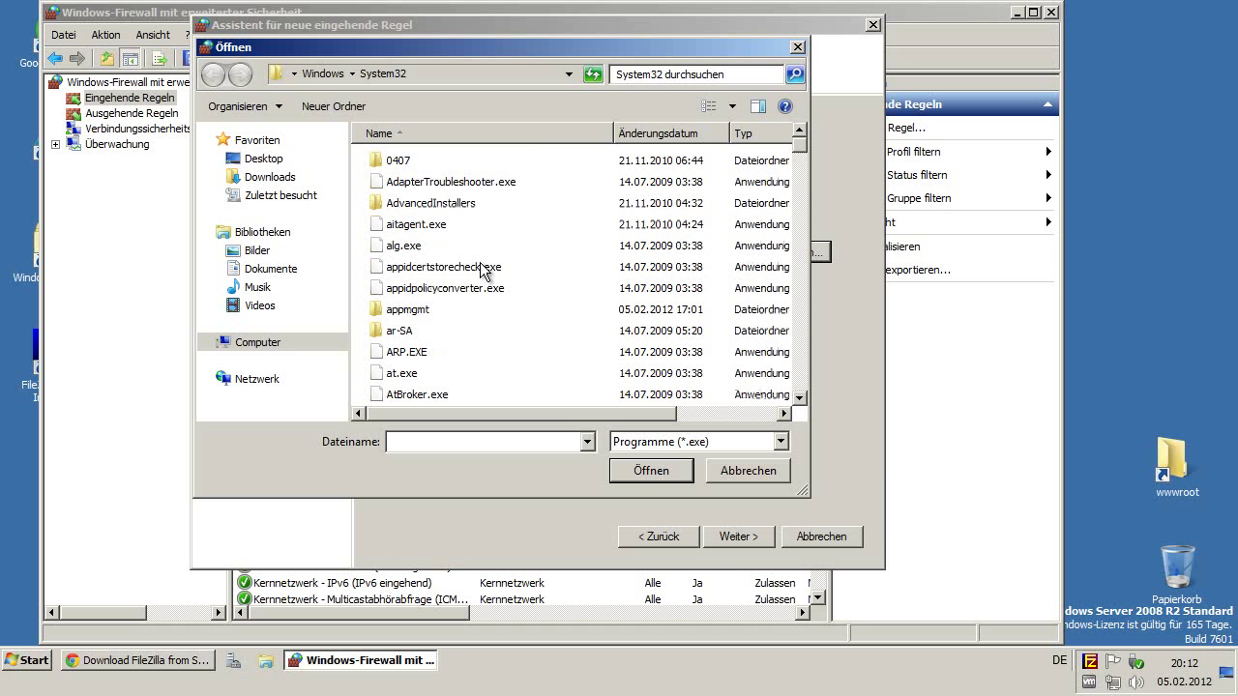
left_click(296, 161)
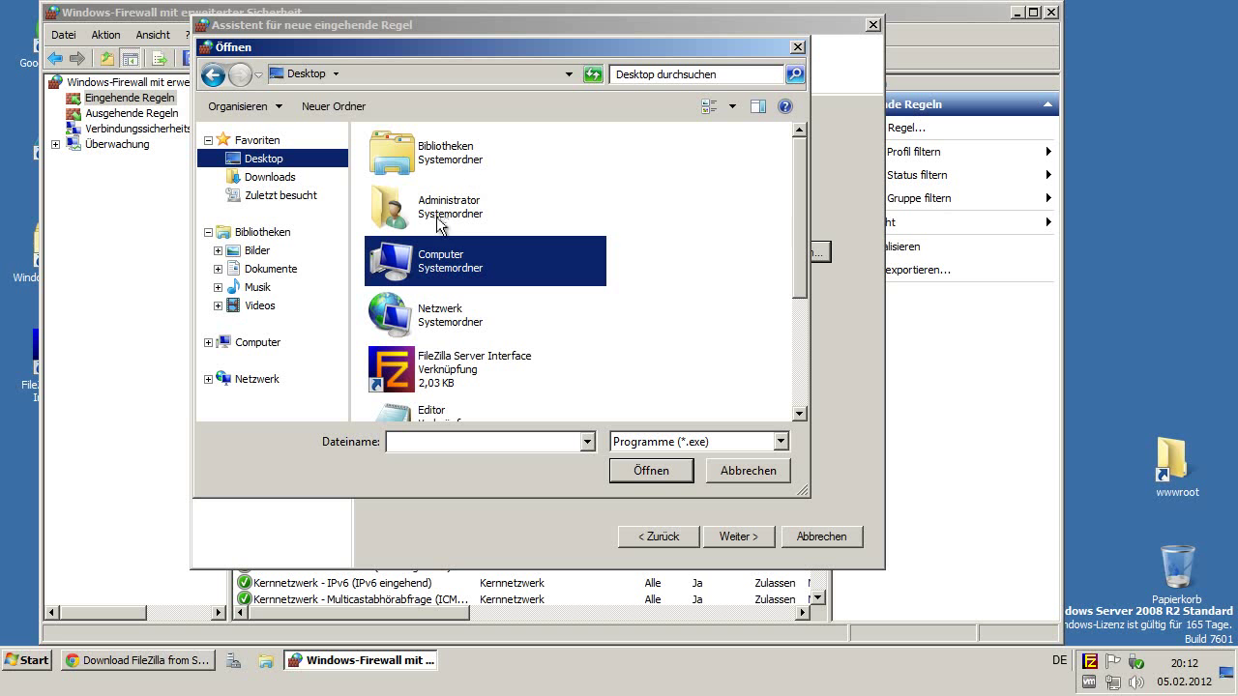
left_click(282, 346)
double_click(503, 196)
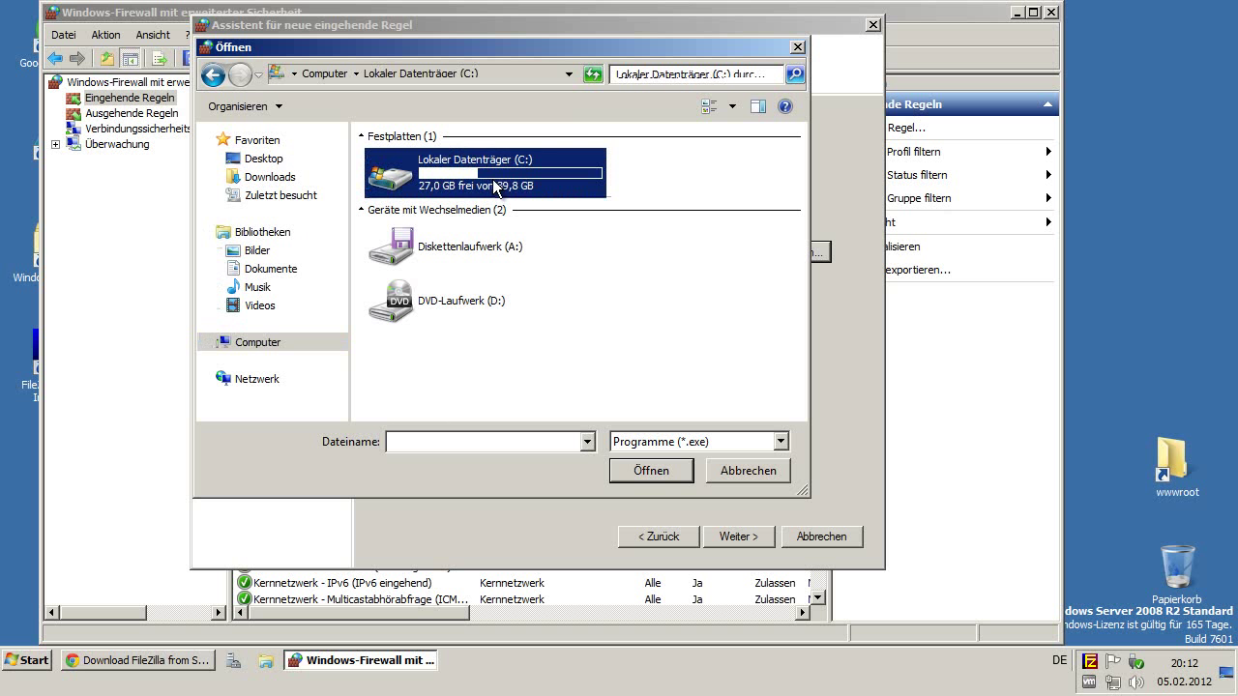
left_click(428, 275)
double_click(428, 273)
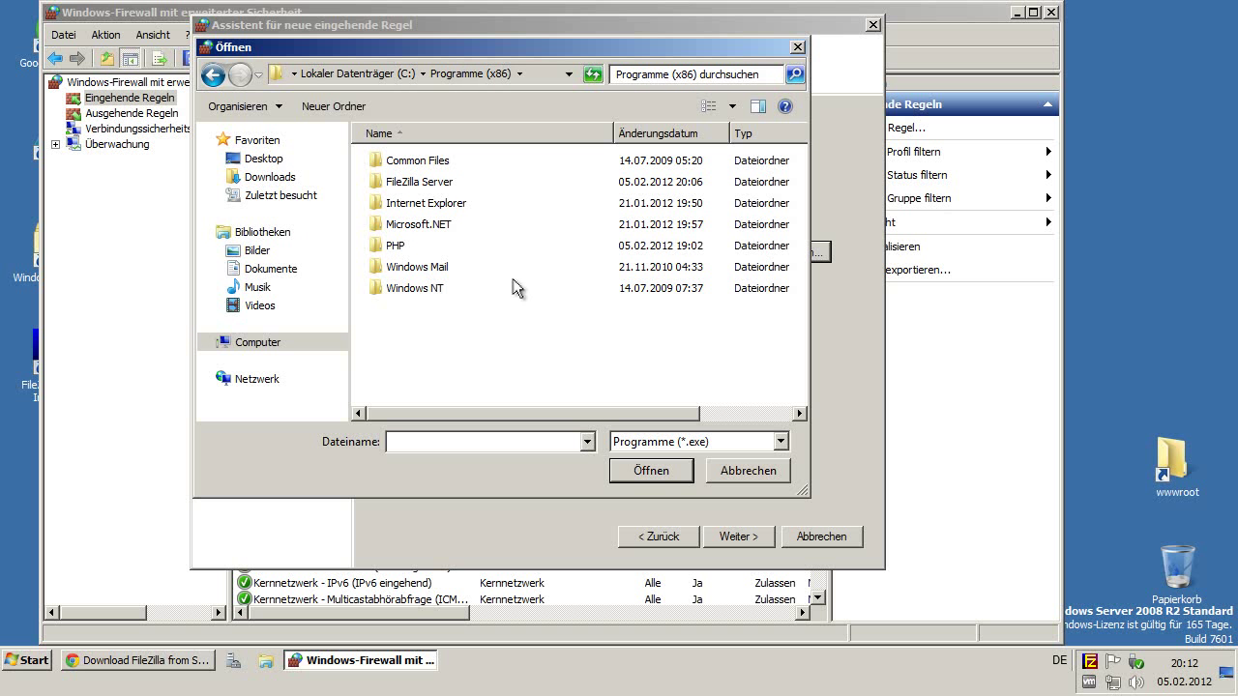
double_click(454, 183)
left_click(484, 203)
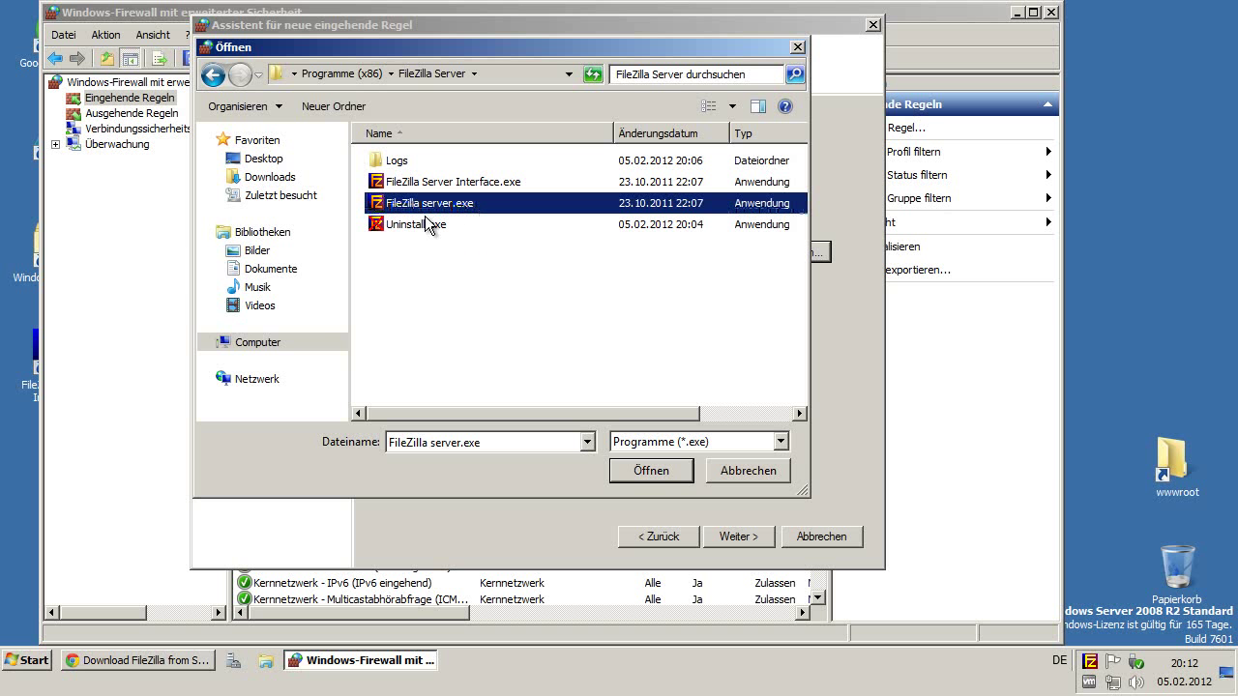
double_click(475, 206)
left_click(717, 539)
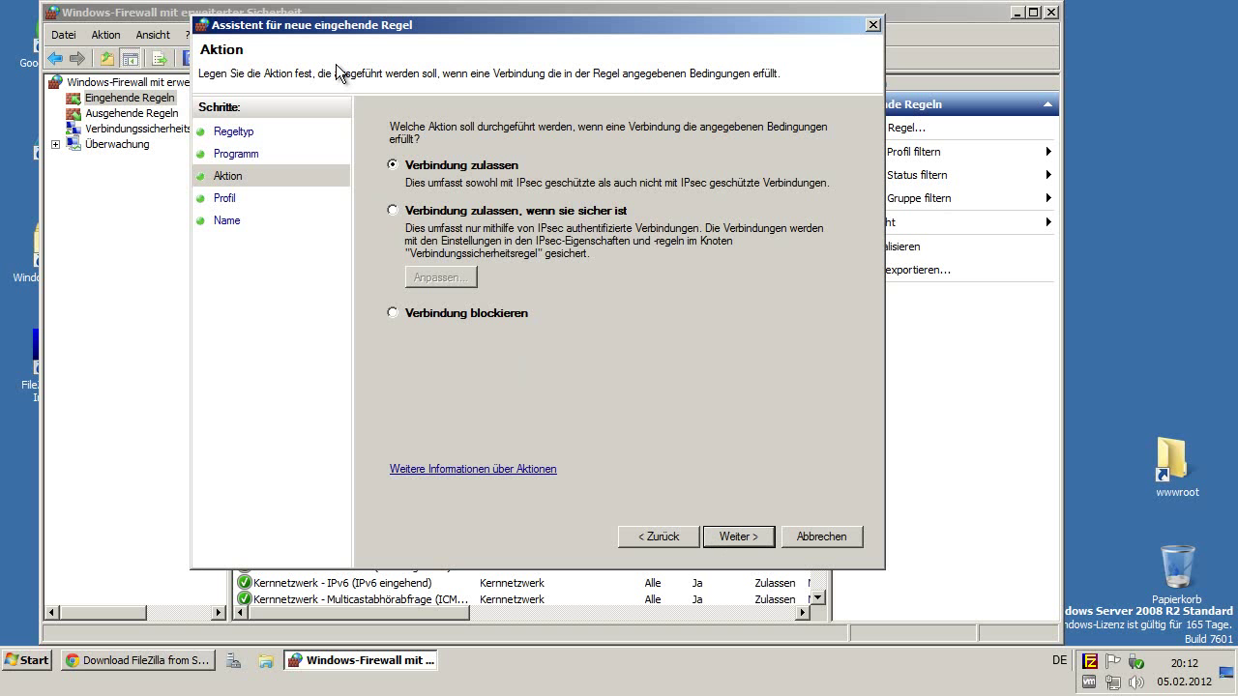
Allow the connection for all profiles and finish the inbound rule with the name FTP.
left_click(738, 535)
left_click(741, 538)
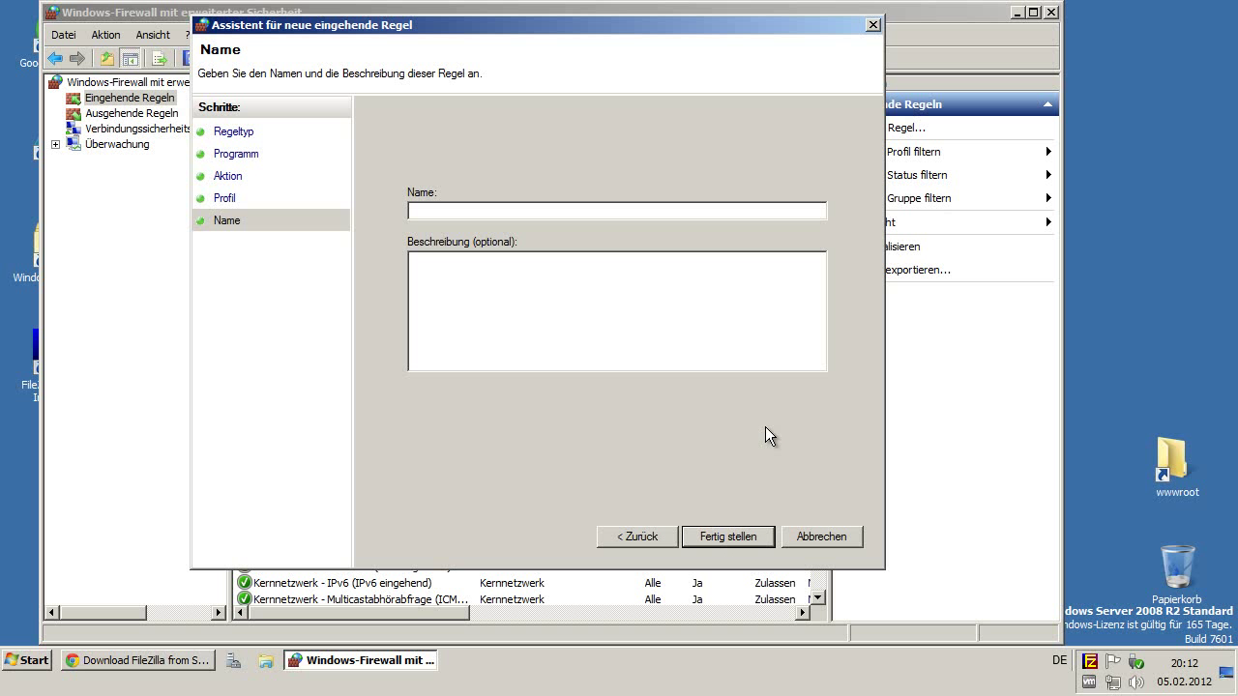
type("FTO")
key("Return")
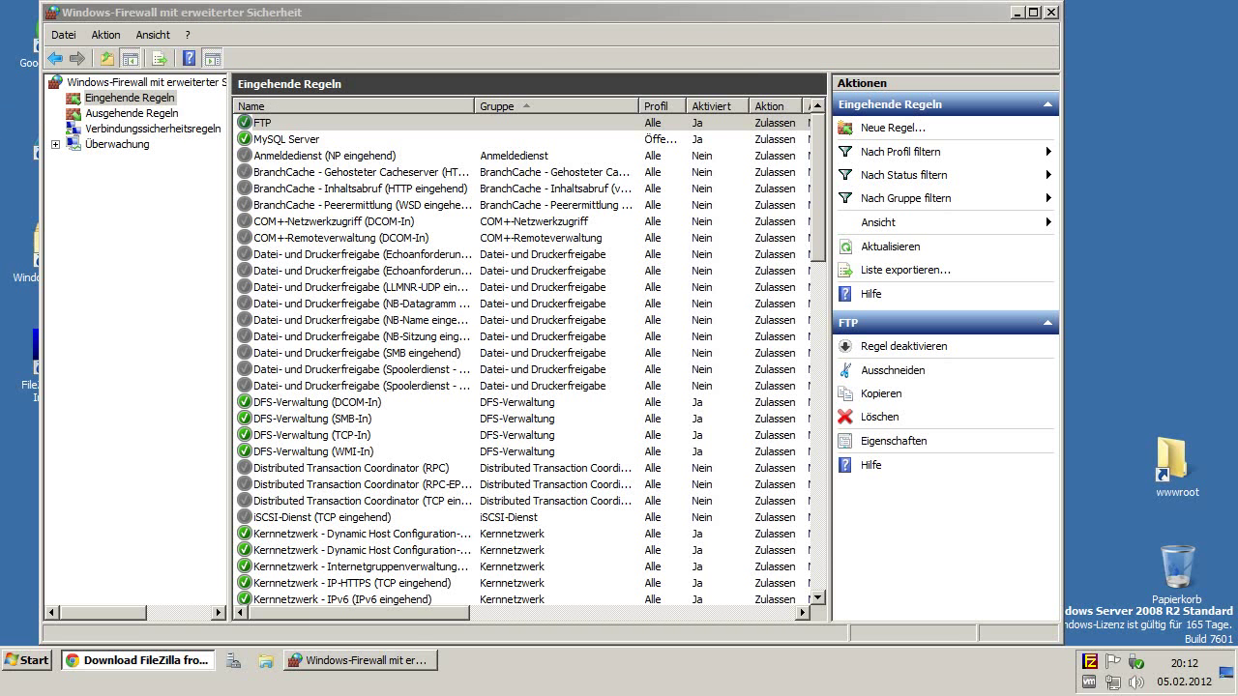
Start a new outbound firewall rule of the type Programm.
right_click(126, 113)
left_click(125, 129)
right_click(125, 113)
left_click(94, 115)
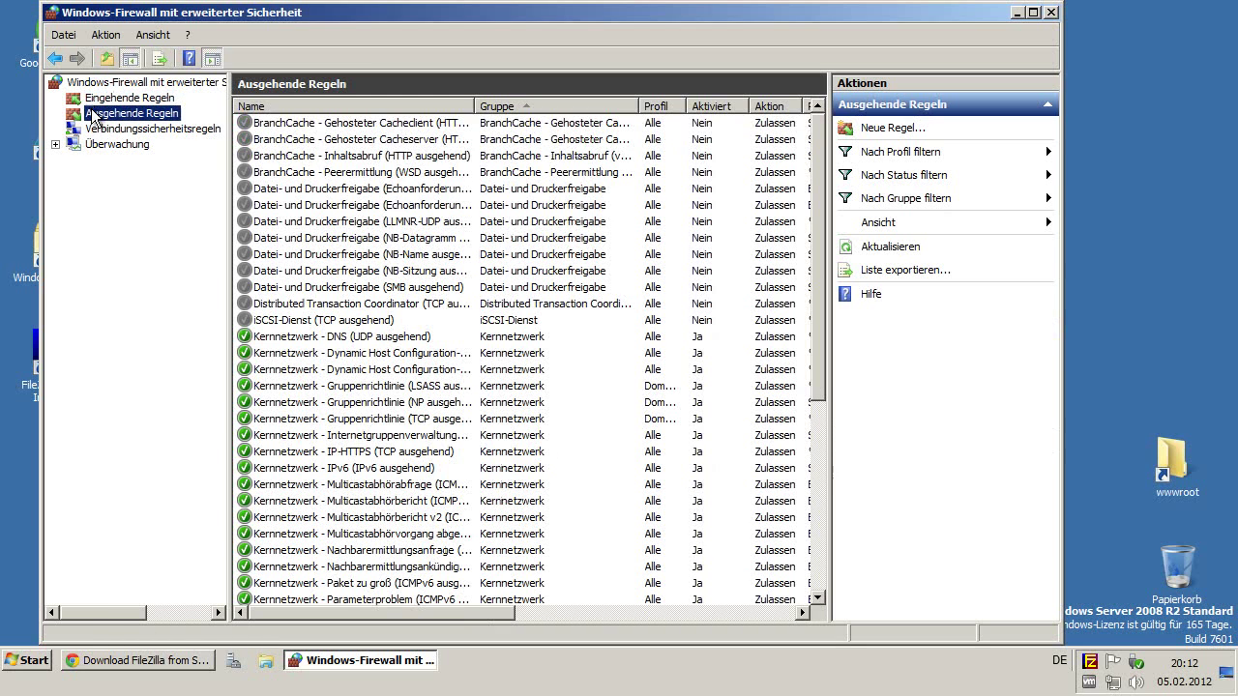
right_click(94, 115)
left_click(145, 120)
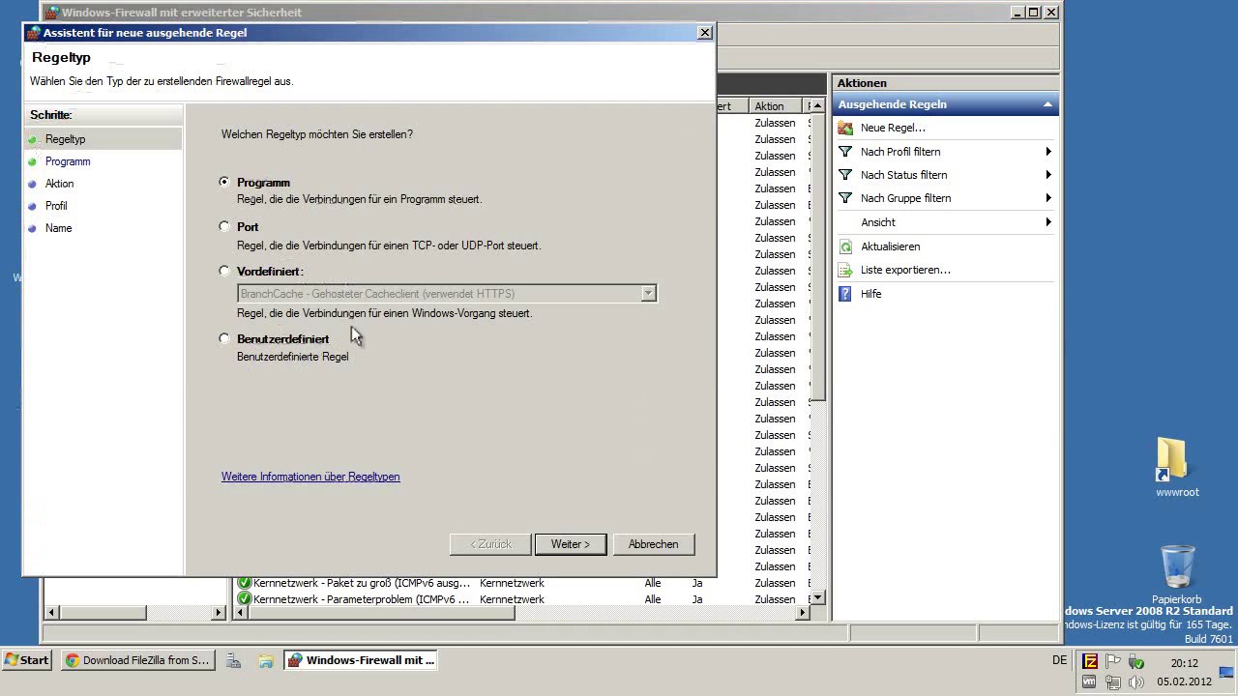
left_click(571, 544)
Set the outbound rule's program path to FileZilla server.exe in the FileZilla Server folder.
left_click(613, 258)
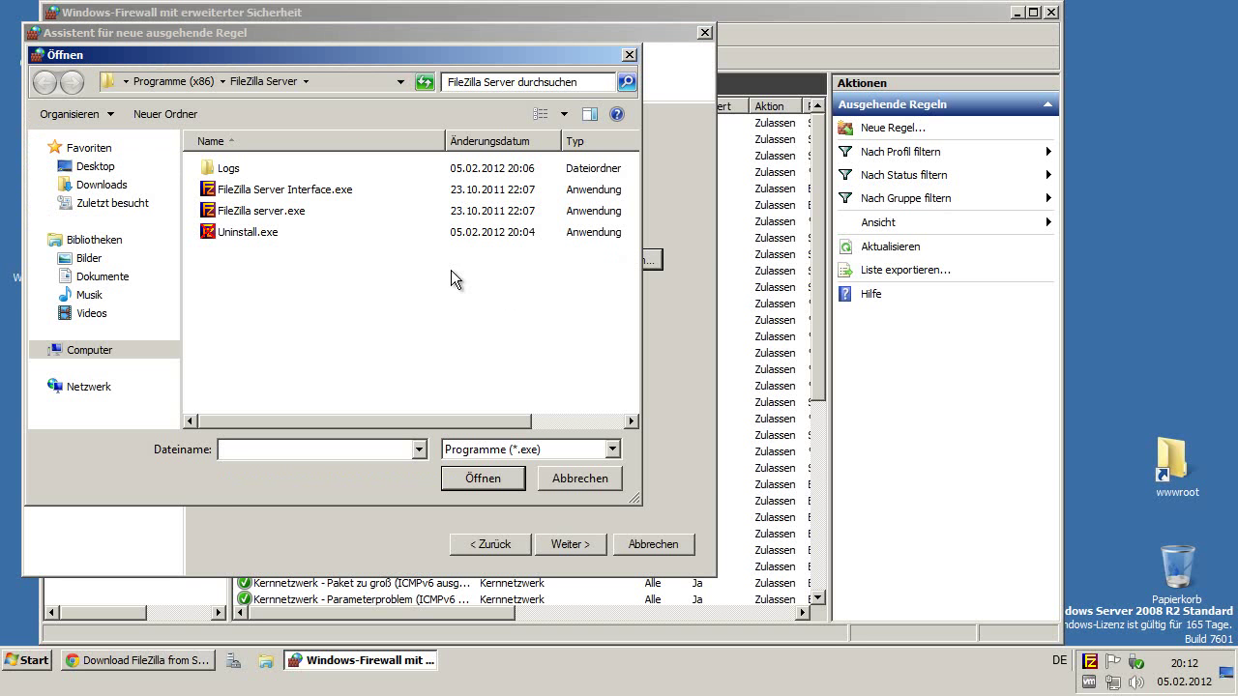
double_click(280, 210)
left_click(551, 542)
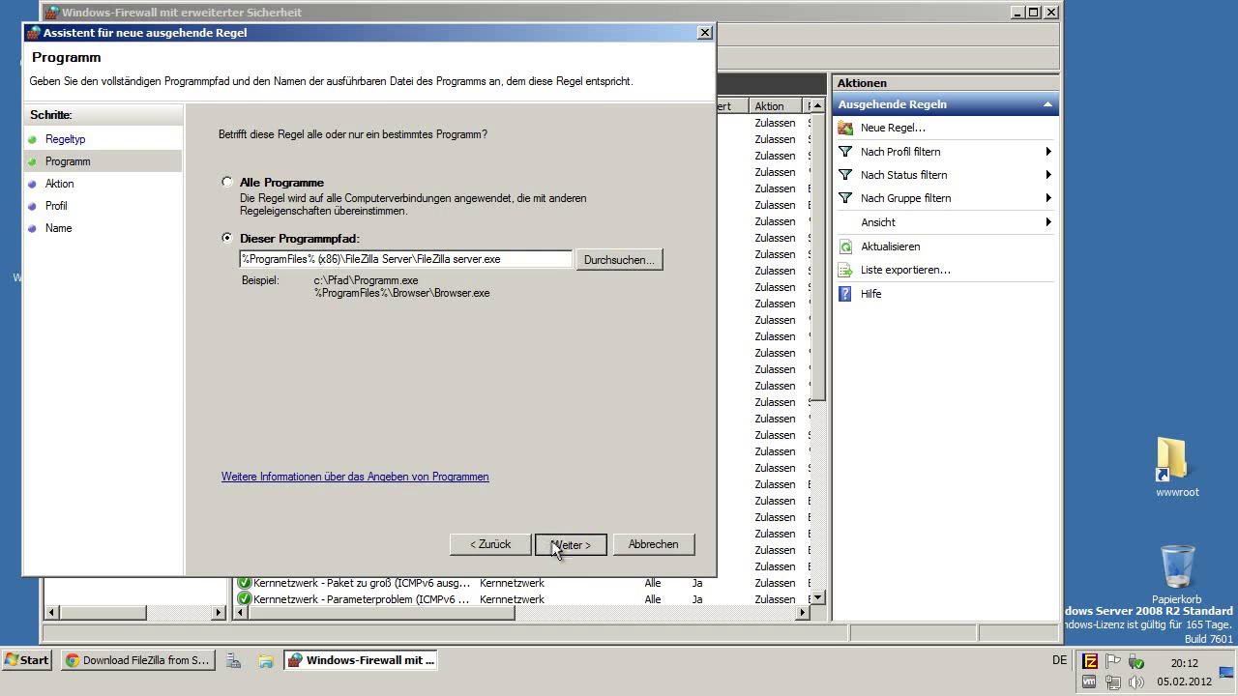
Allow the connection for all profiles and finish the outbound rule with the name FTP.
left_click(325, 173)
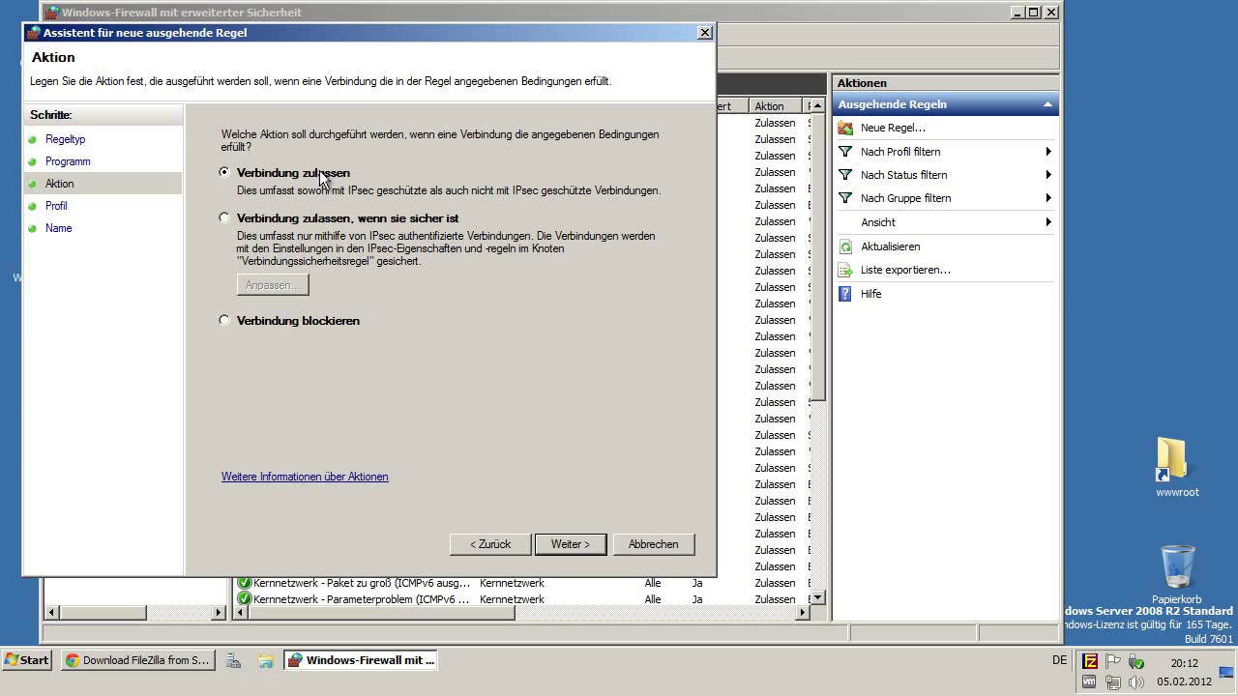
left_click(561, 543)
left_click(559, 543)
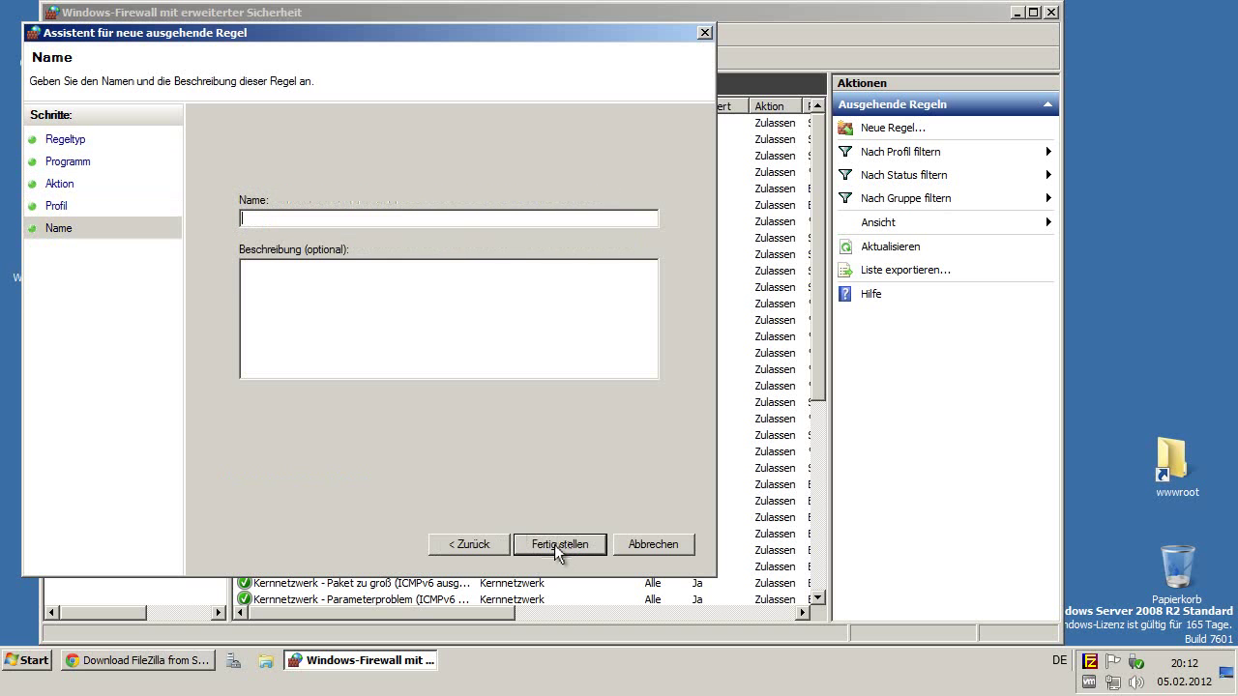
type("FTP")
key("Return")
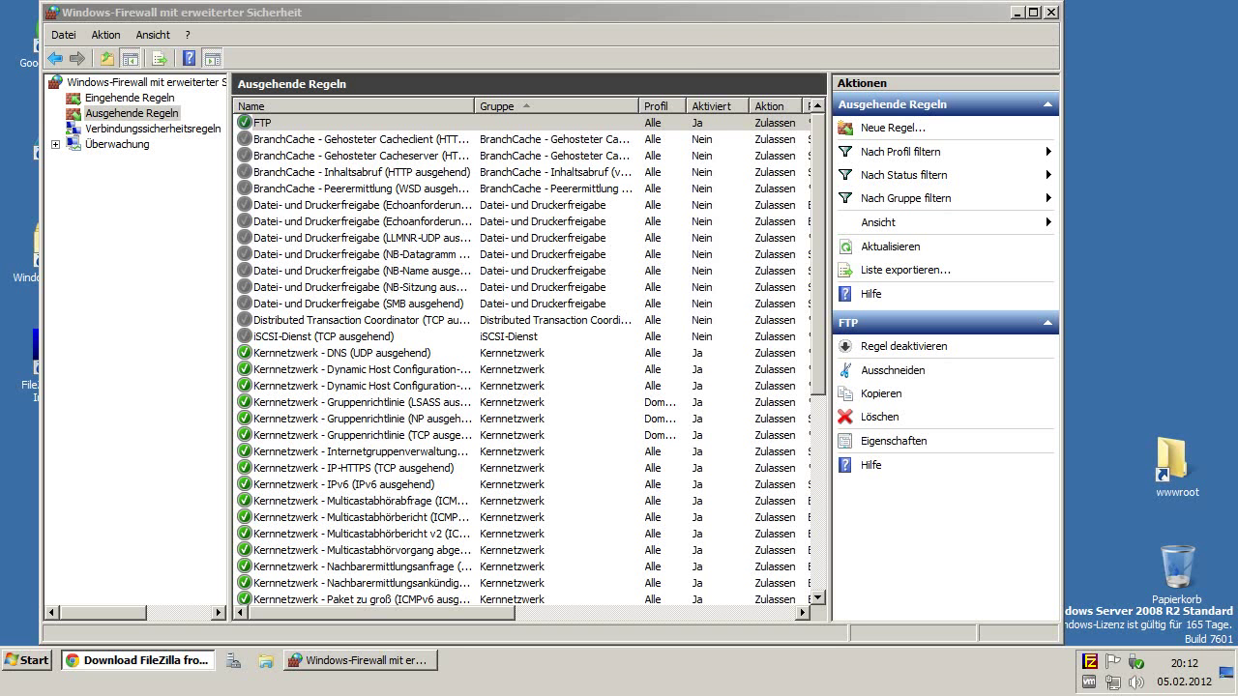
Switch to the host computer and launch the FileZilla client.
key("super")
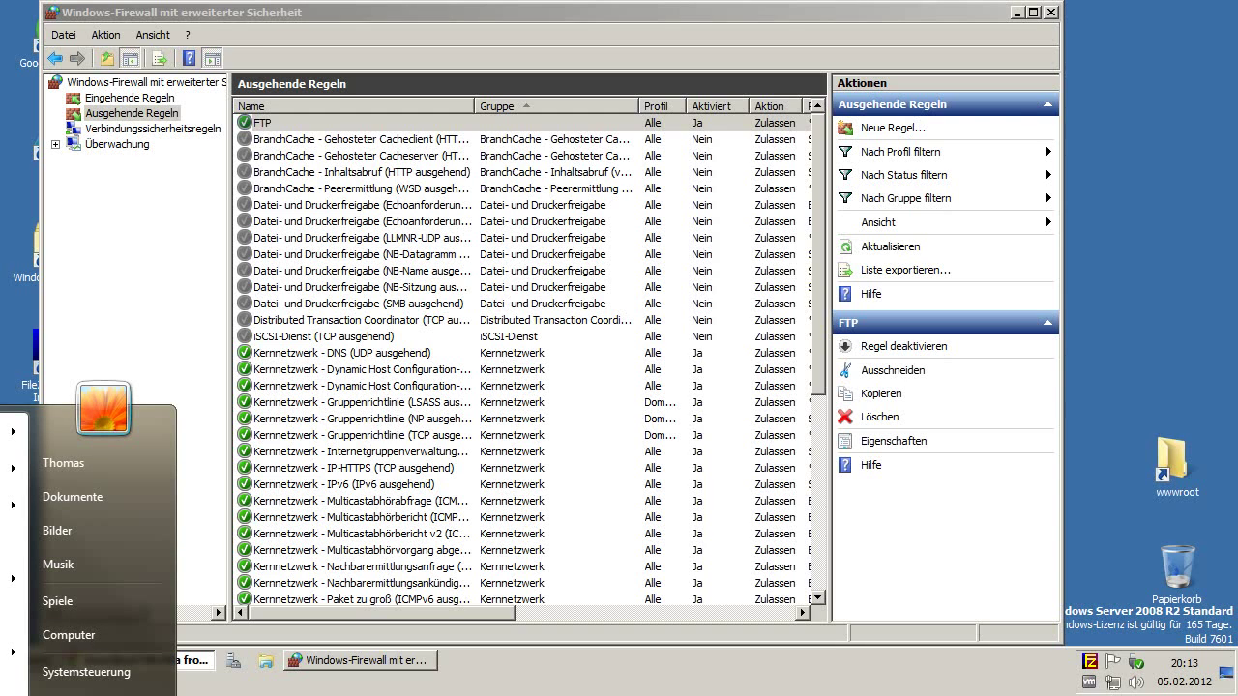
type("programme")
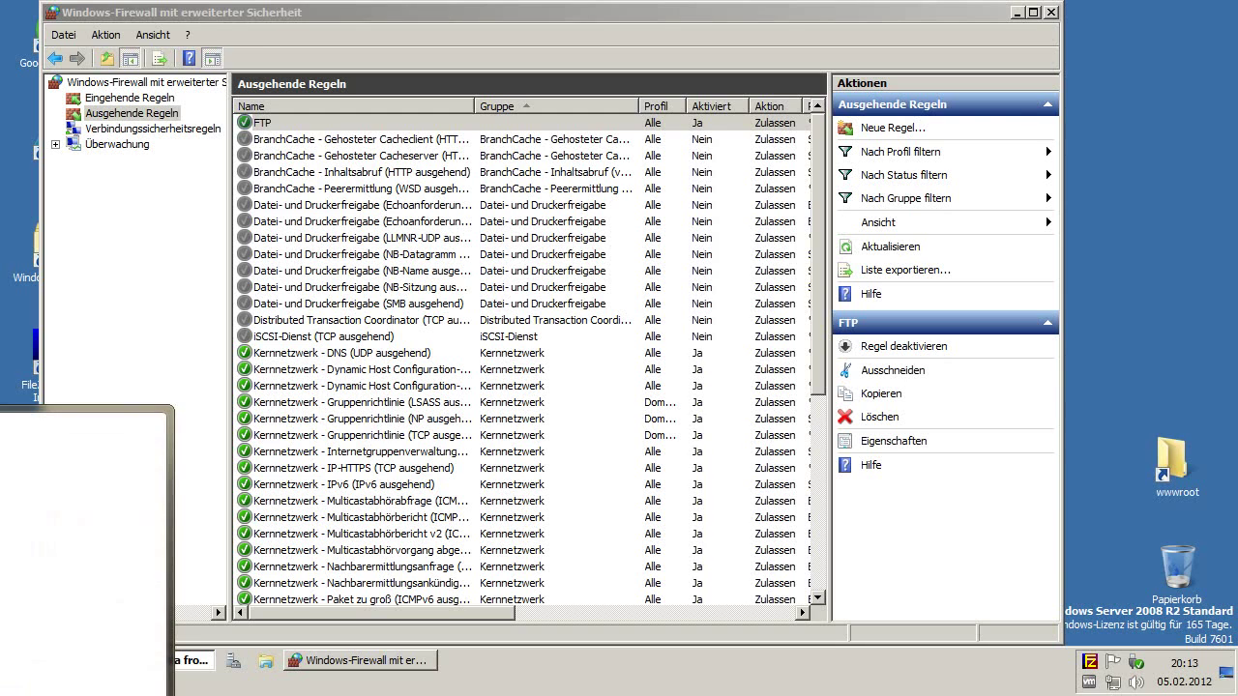
key("Return")
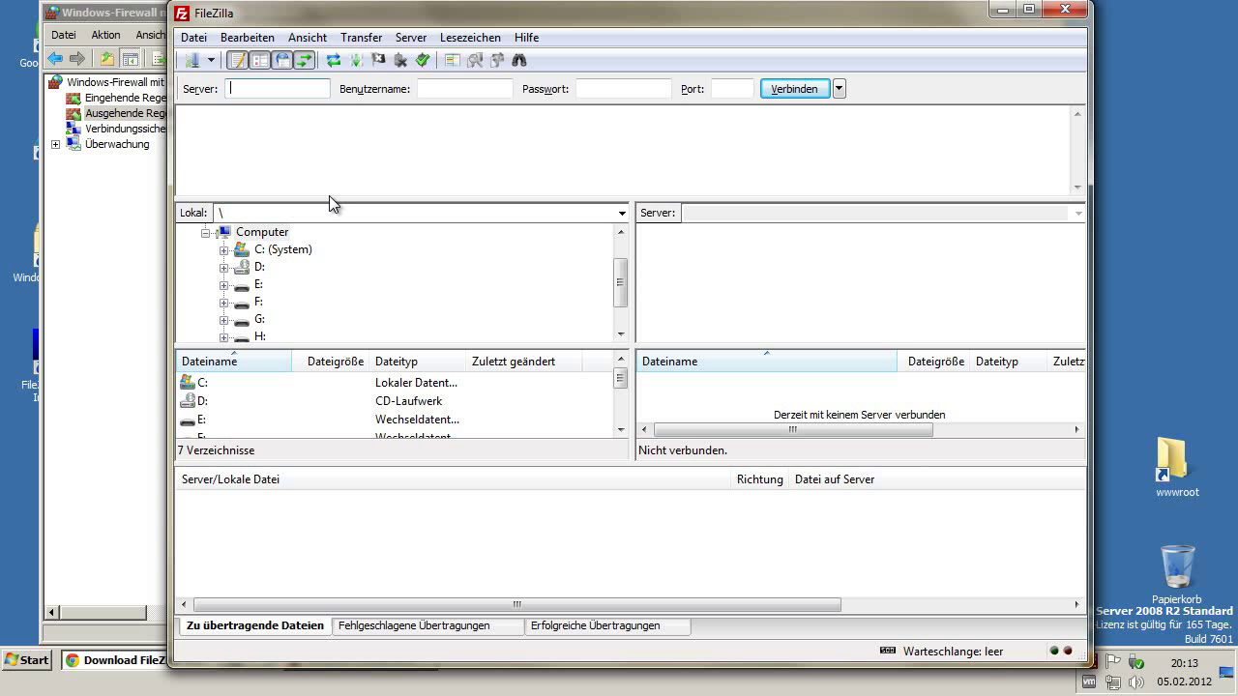
Connect to the FTP server 192.168.1.6 as winfreak with the account password.
type("192.168.1.6")
key("Tab")
type("winfreak")
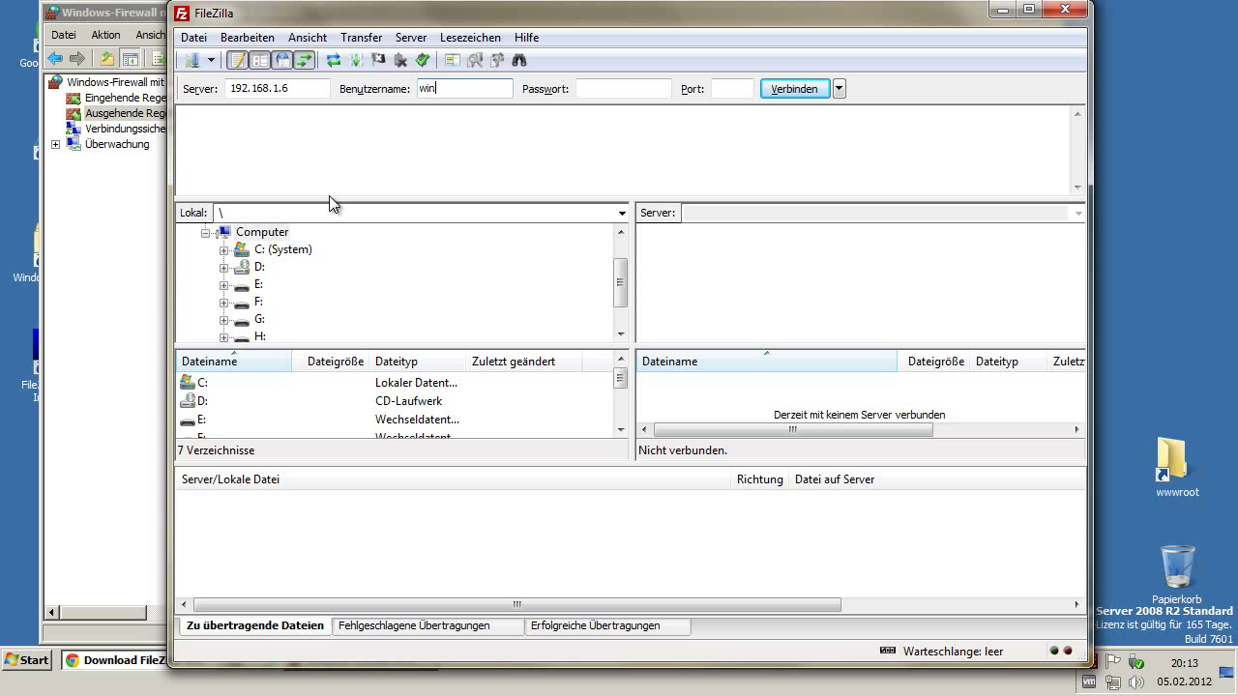
key("Tab")
type("*******")
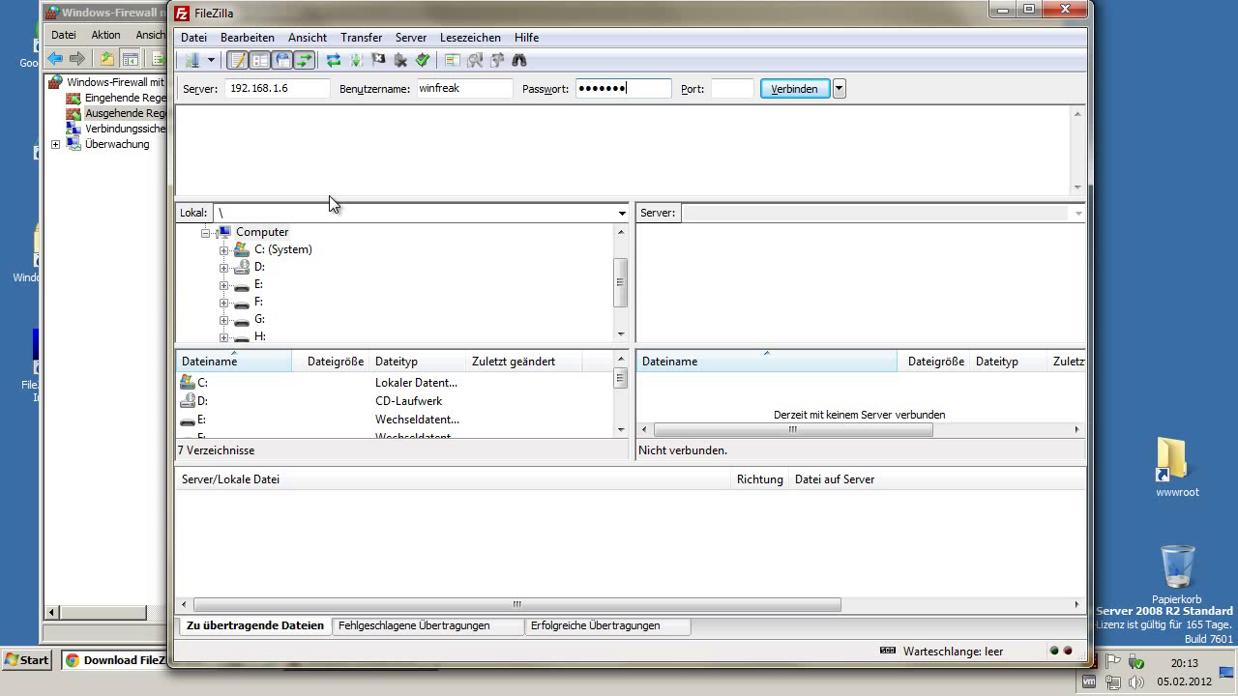
key("Return")
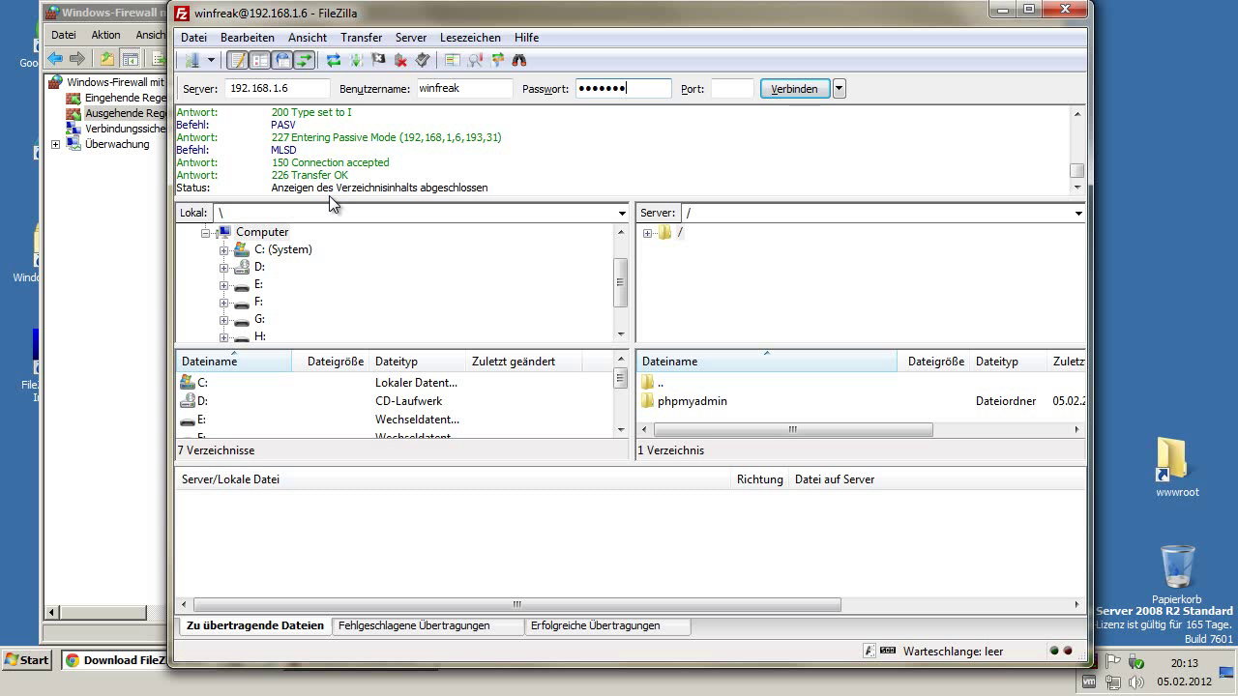
Enlarge the file lists, look through the phpmyadmin folder on the server and return to the root directory.
left_click(745, 406)
left_click_drag(727, 457, 726, 520)
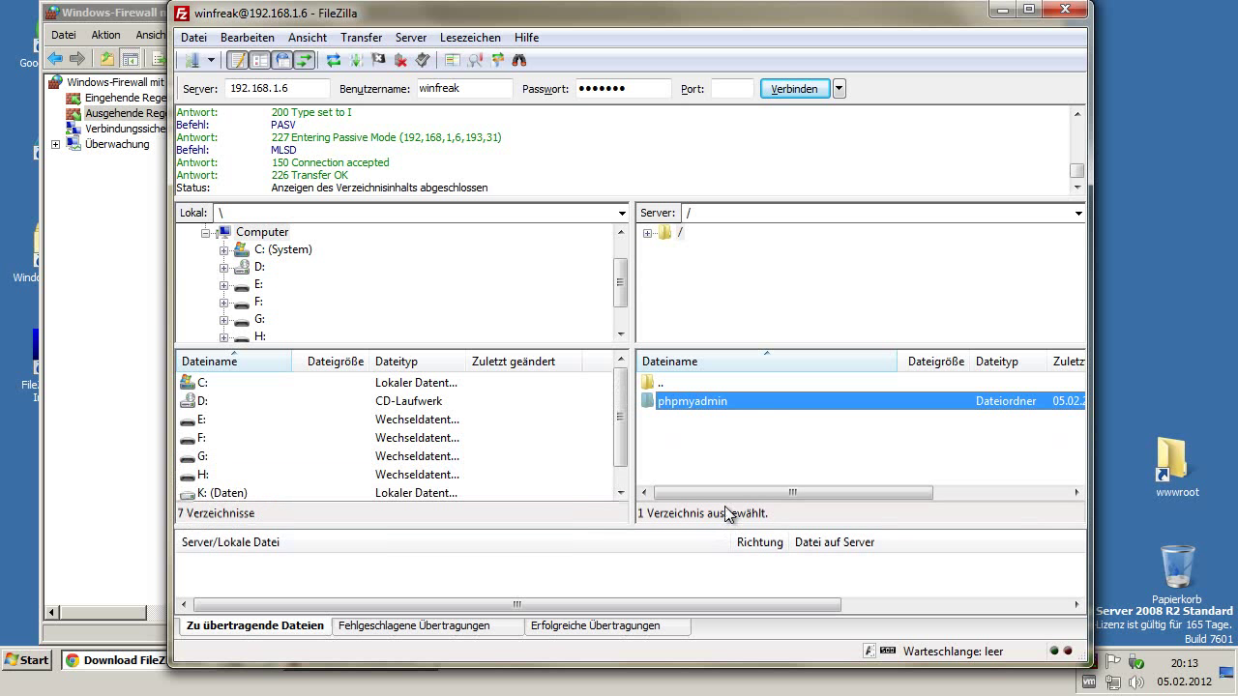
left_click(681, 439)
double_click(671, 404)
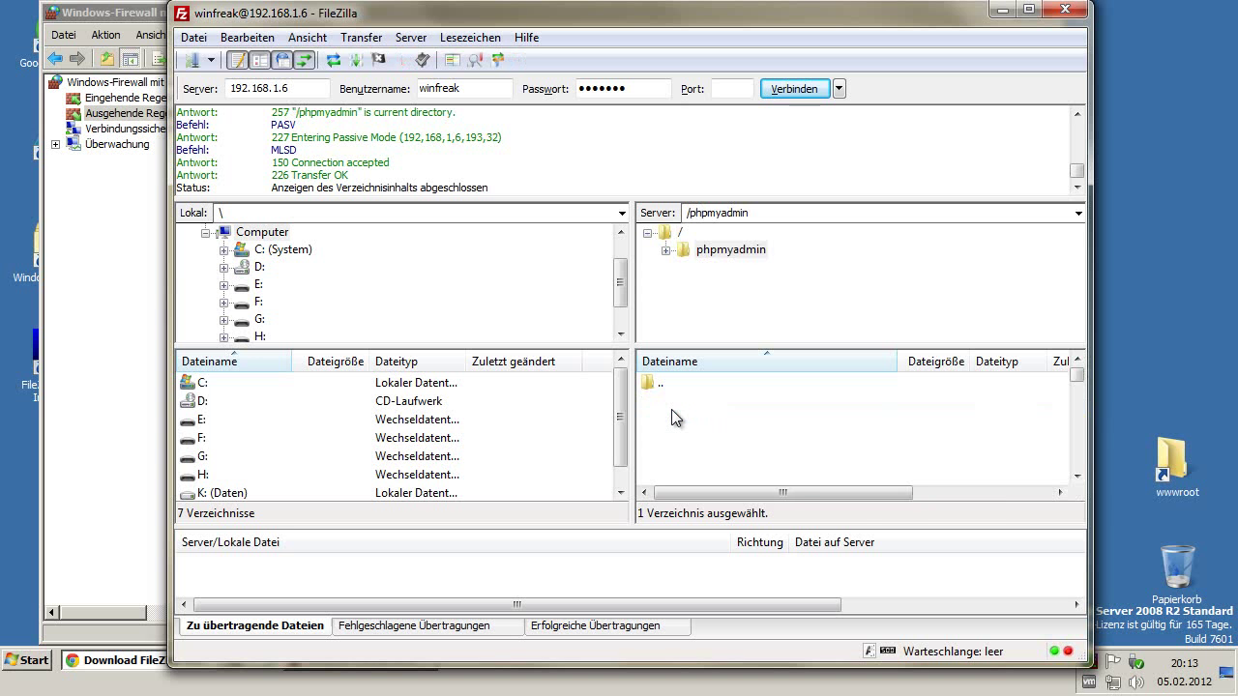
scroll(704, 443, "down", 2)
scroll(705, 445, "up", 2)
double_click(676, 380)
Create a directory named Neues Verzeichnis in the server's root directory.
right_click(673, 457)
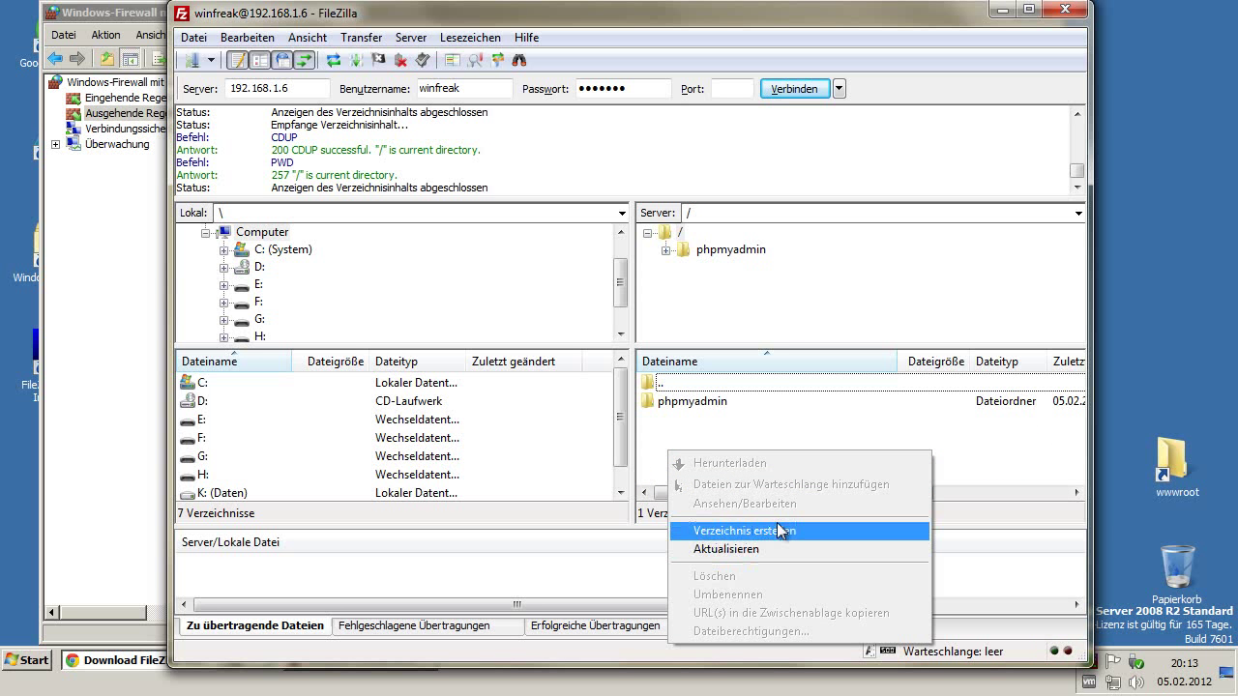
left_click(785, 531)
left_click(837, 462)
View the file permissions of Neues Verzeichnis, cancel the dialog, enter the folder and return to the root directory.
right_click(733, 401)
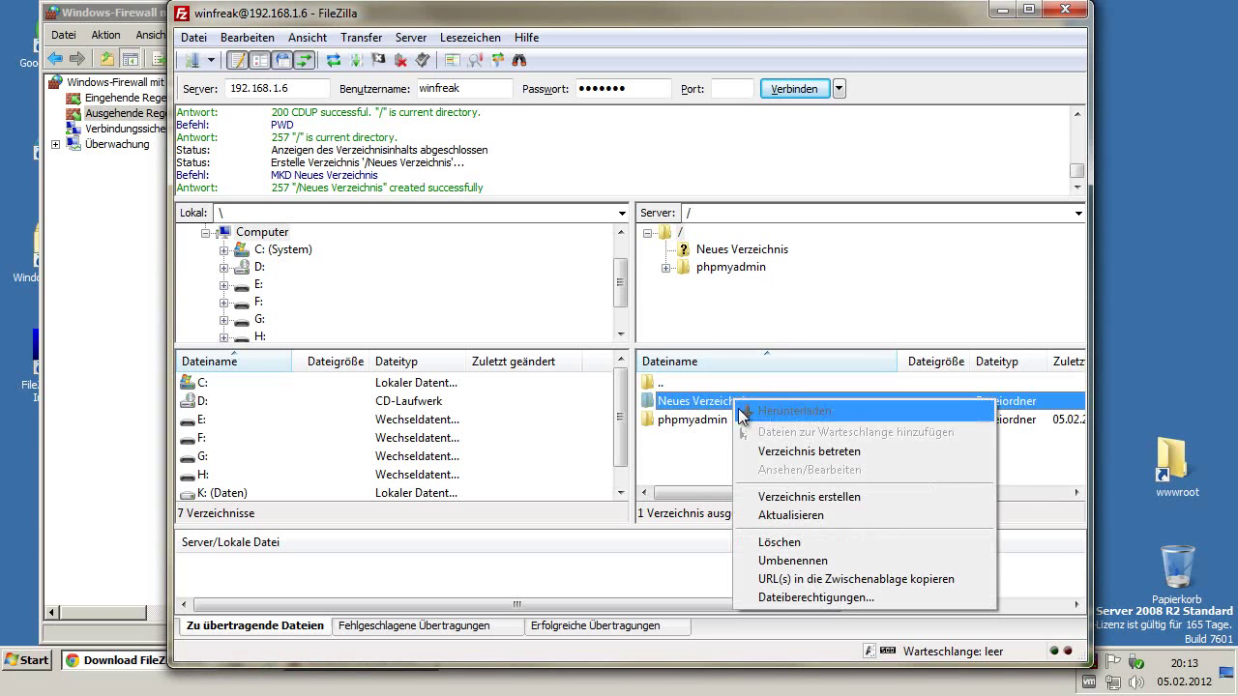
left_click(827, 594)
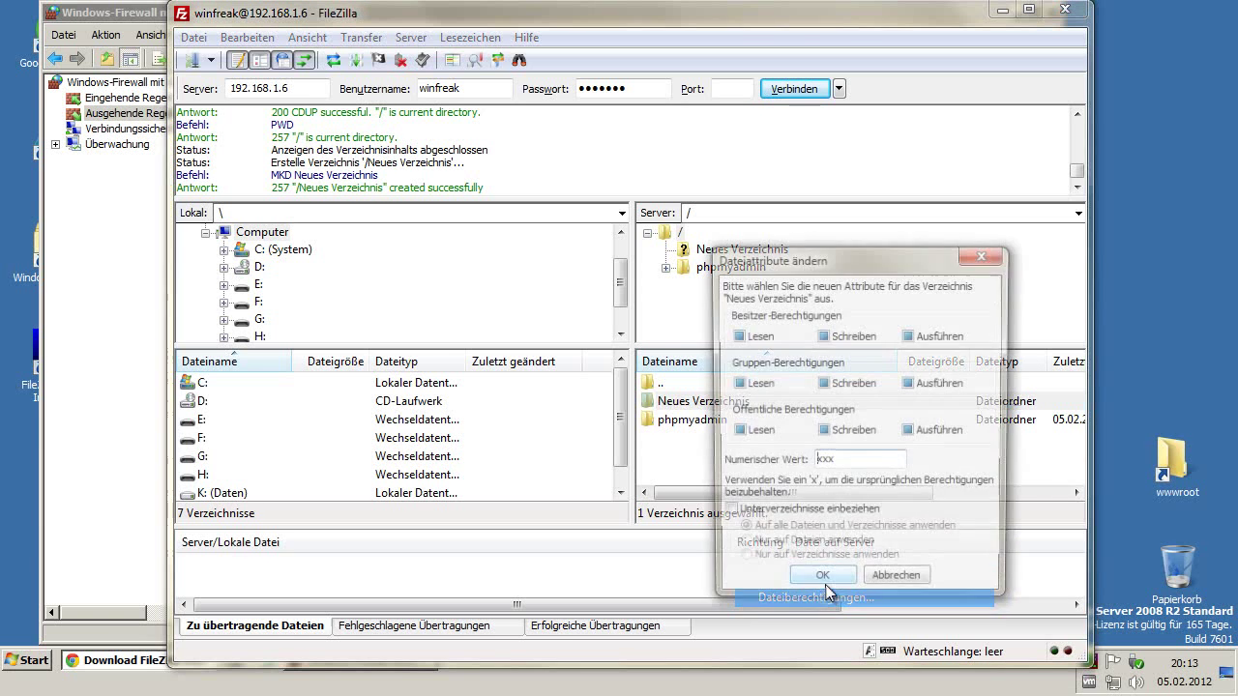
left_click(895, 584)
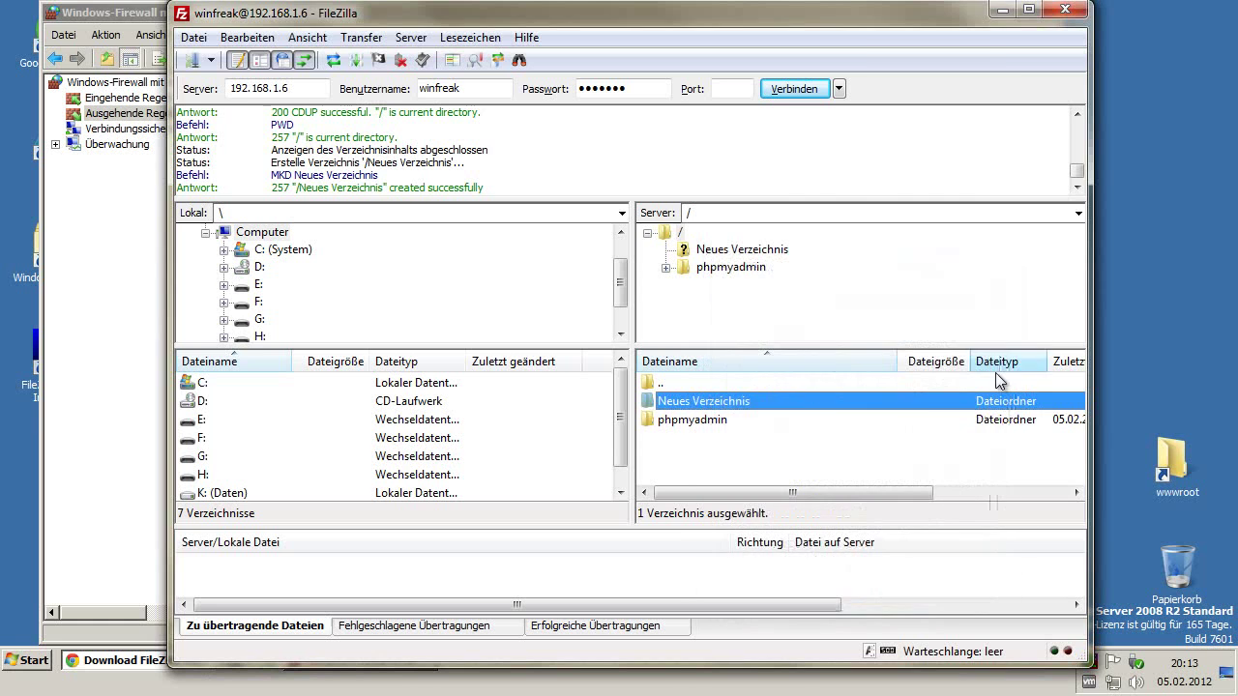
key("Return")
key("Return")
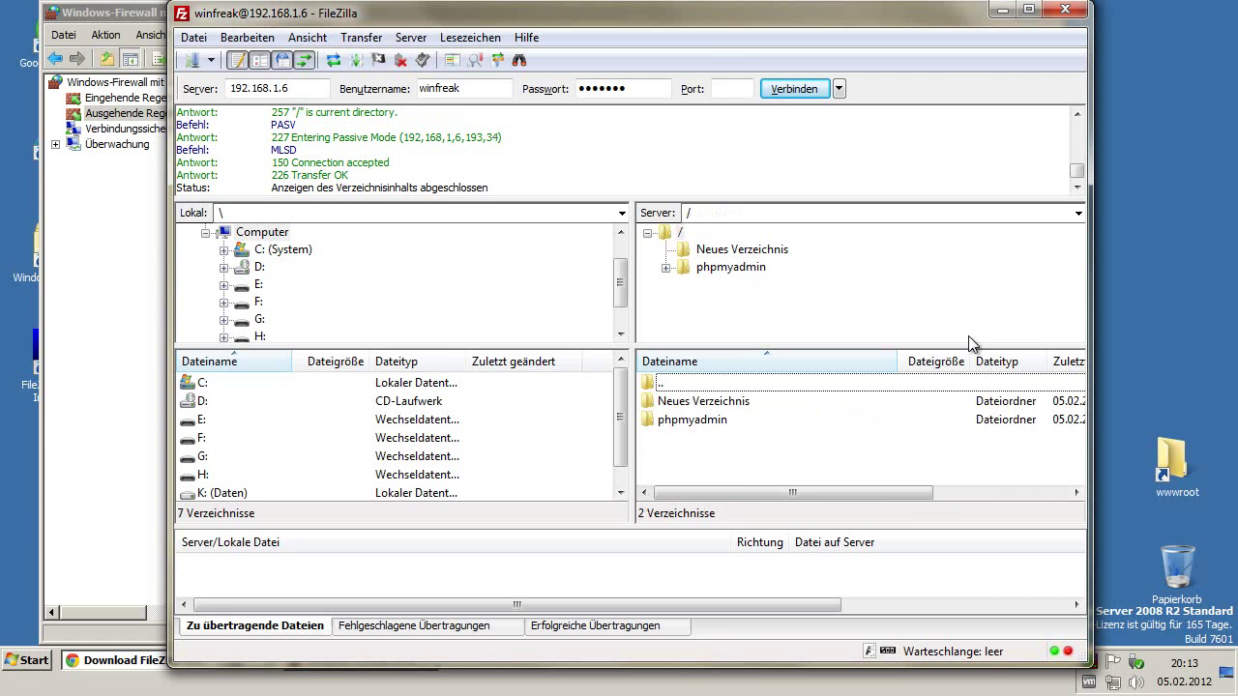
Delete the Neues Verzeichnis folder from the server's root directory.
key("Down")
key("Down")
key("Delete")
key("Return")
Close the FileZilla client and the Windows Firewall window.
left_click(1063, 11)
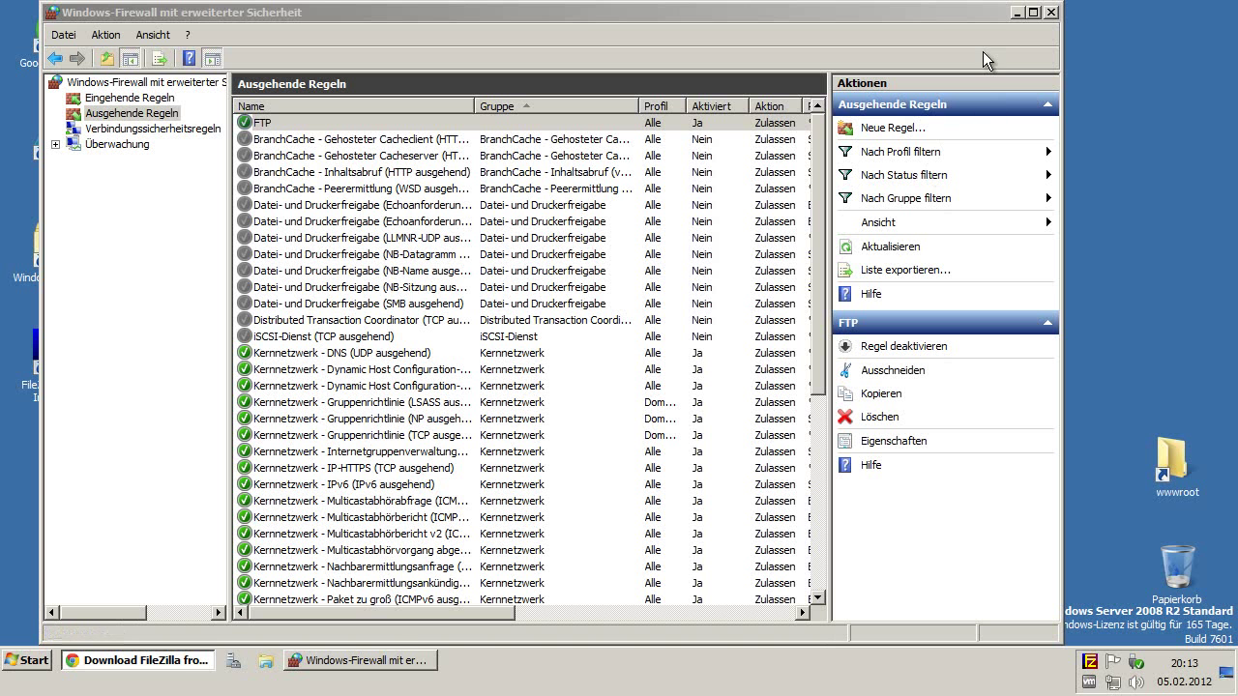
left_click(1054, 15)
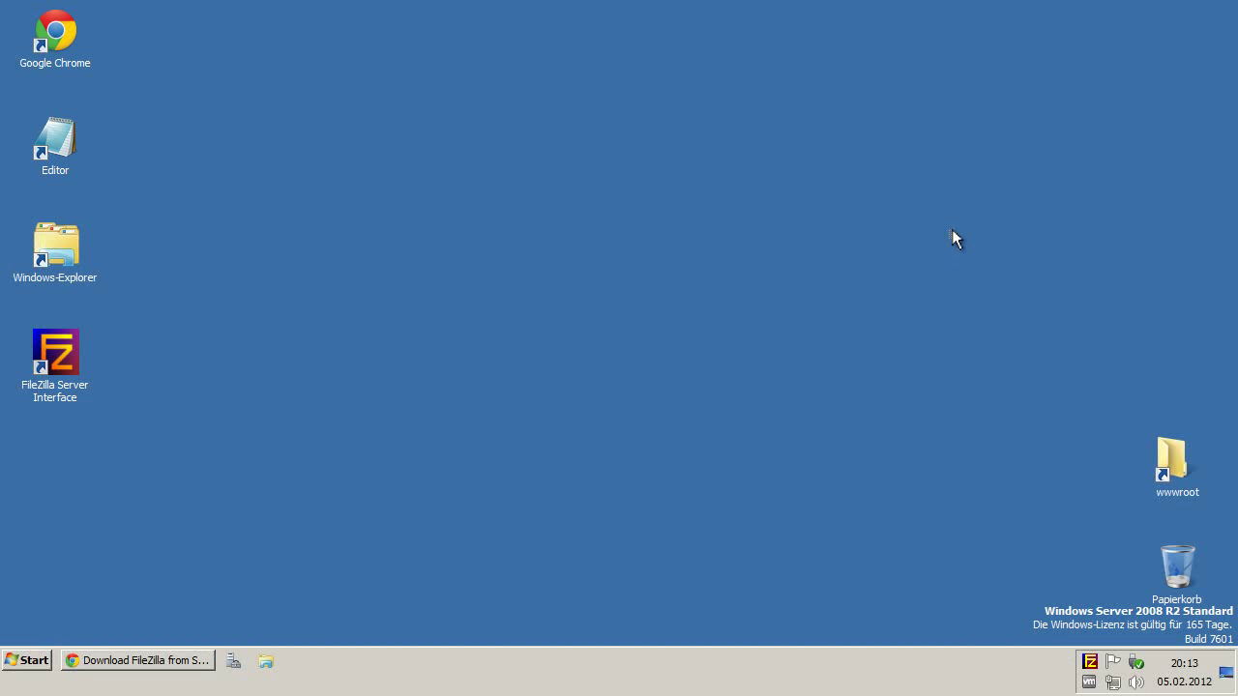